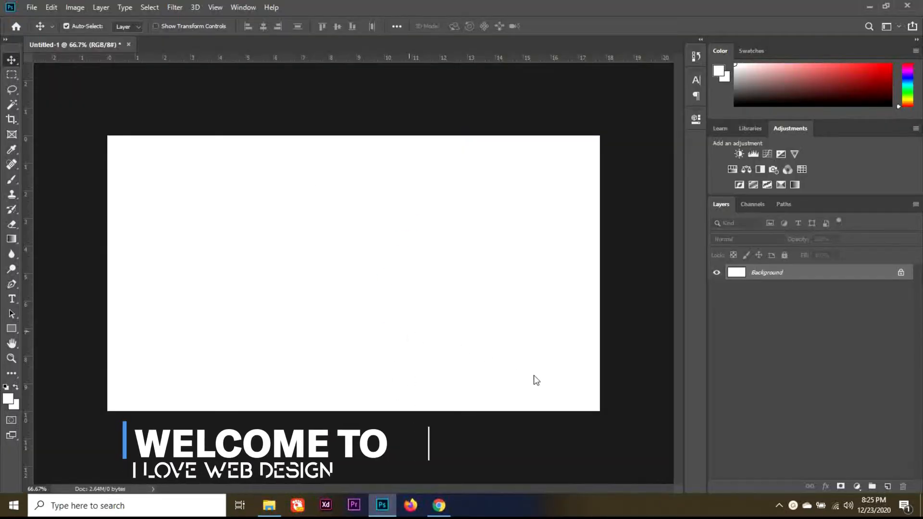
- Scale the placed volcanoes image to about 16 × 12 in and shift it right, leaving a white strip along the canvas's left side
{"action": "left_click_drag", "start_coordinate": [535, 408], "coordinate": [576, 430]}
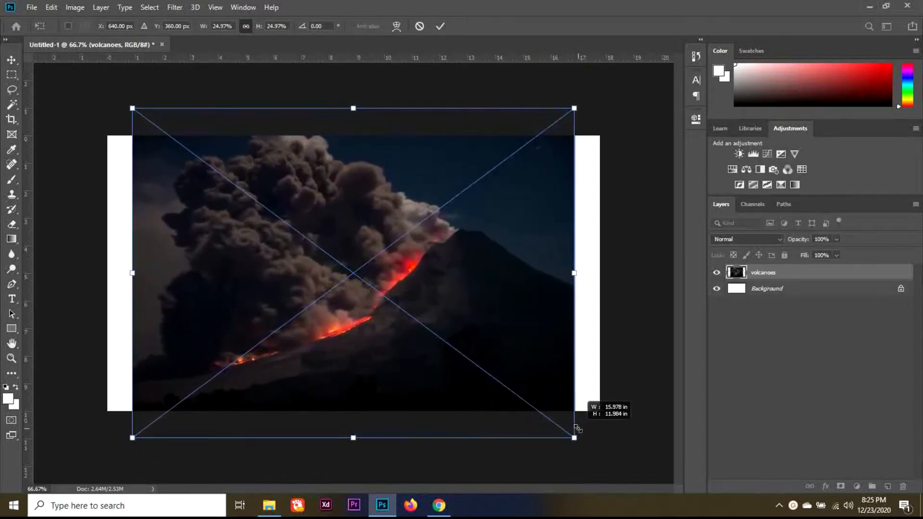
{"action": "left_click_drag", "start_coordinate": [458, 348], "coordinate": [562, 343]}
{"action": "key", "text": "Return"}
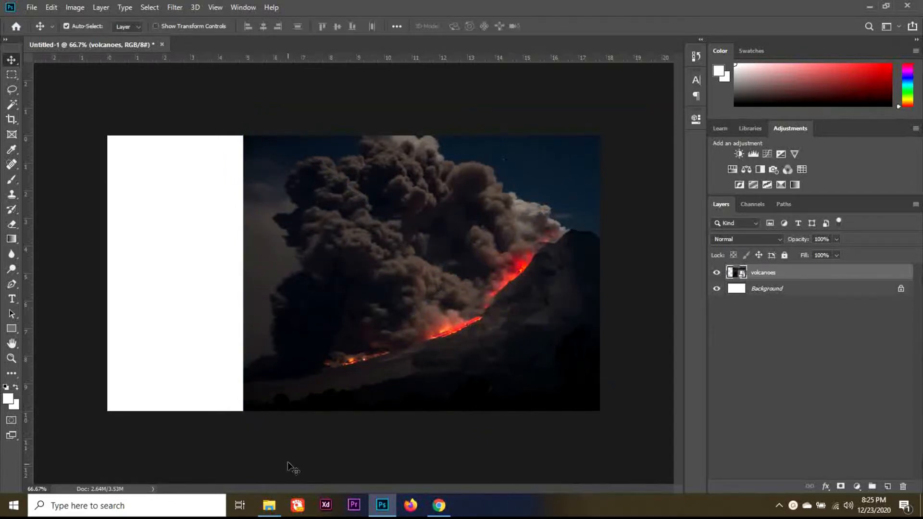
{"action": "left_click", "coordinate": [270, 505]}
{"action": "left_click_drag", "start_coordinate": [387, 165], "coordinate": [247, 310]}
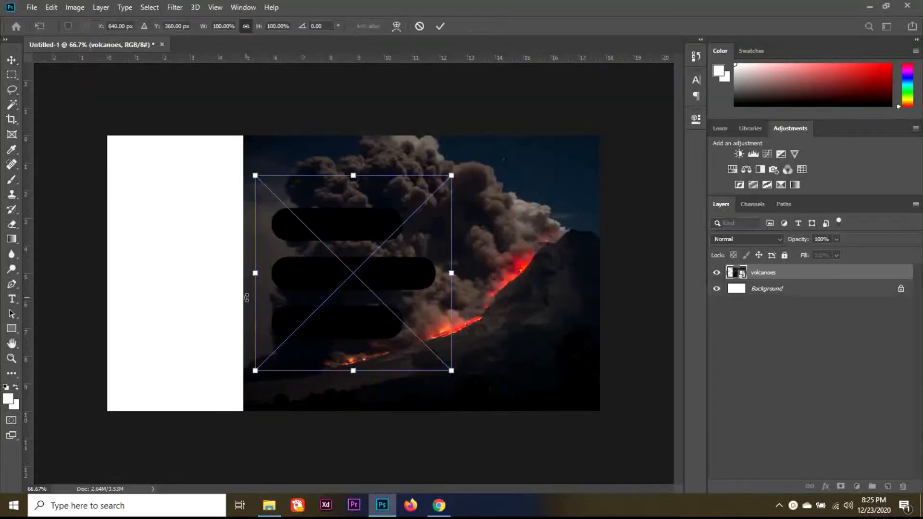
{"action": "left_click_drag", "start_coordinate": [451, 371], "coordinate": [136, 162]}
{"action": "key", "text": "Return"}
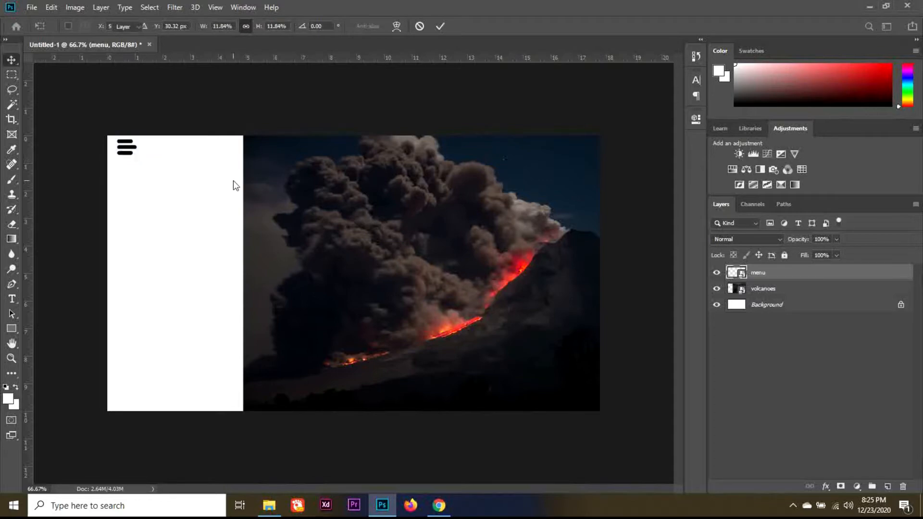
{"action": "key", "text": "Delete"}
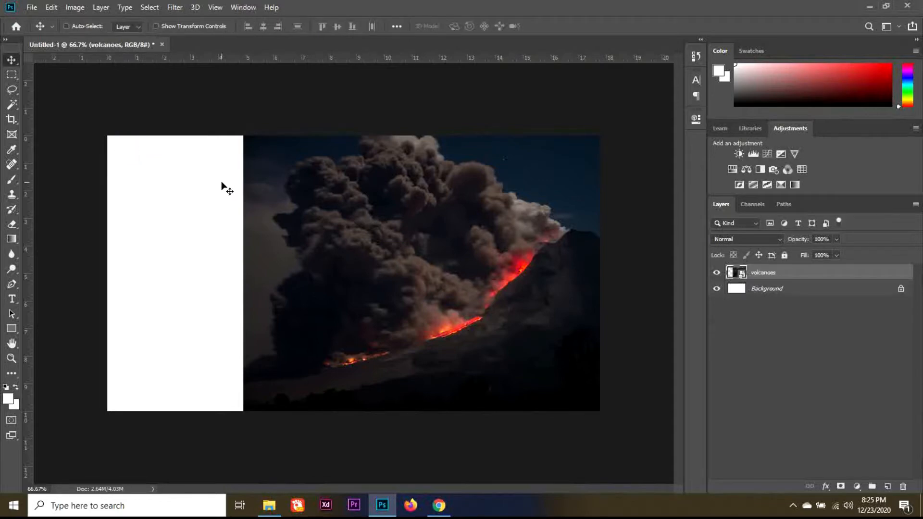
{"action": "key", "text": "ctrl+t"}
{"action": "key", "text": "Return"}
- Place the menu image from the volcano folder as a small icon in the upper-left corner of the white strip
{"action": "left_click", "coordinate": [269, 505]}
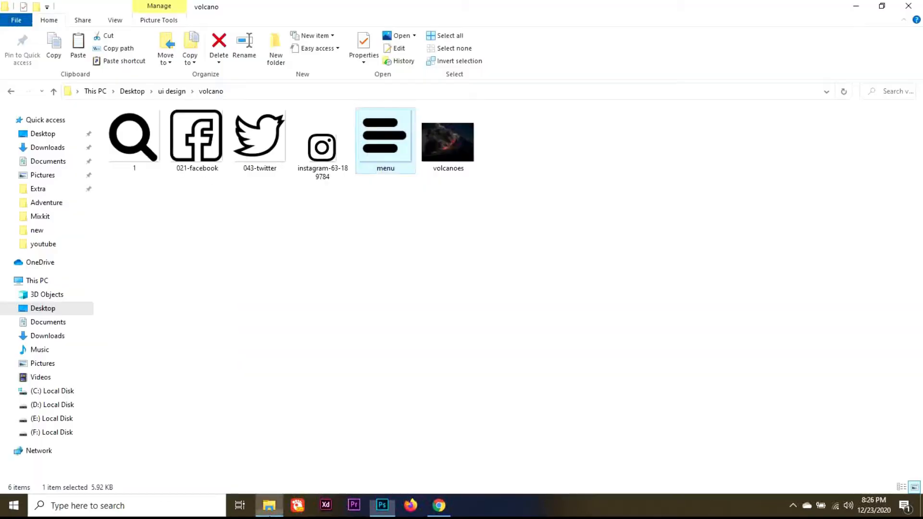
{"action": "left_click_drag", "start_coordinate": [376, 140], "coordinate": [383, 336]}
{"action": "left_click_drag", "start_coordinate": [452, 373], "coordinate": [140, 162]}
{"action": "key", "text": "Return"}
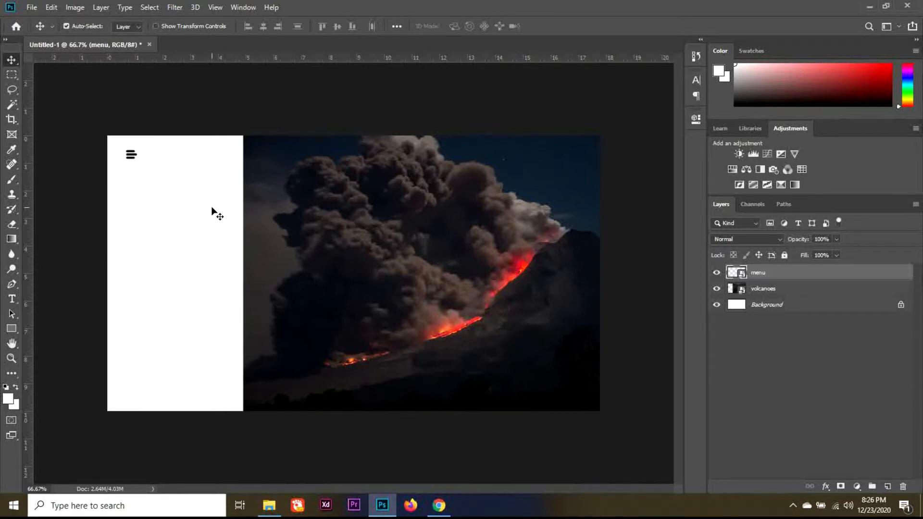
- Add the text NATURE on the white strip and colour it 172432
{"action": "key", "text": "t"}
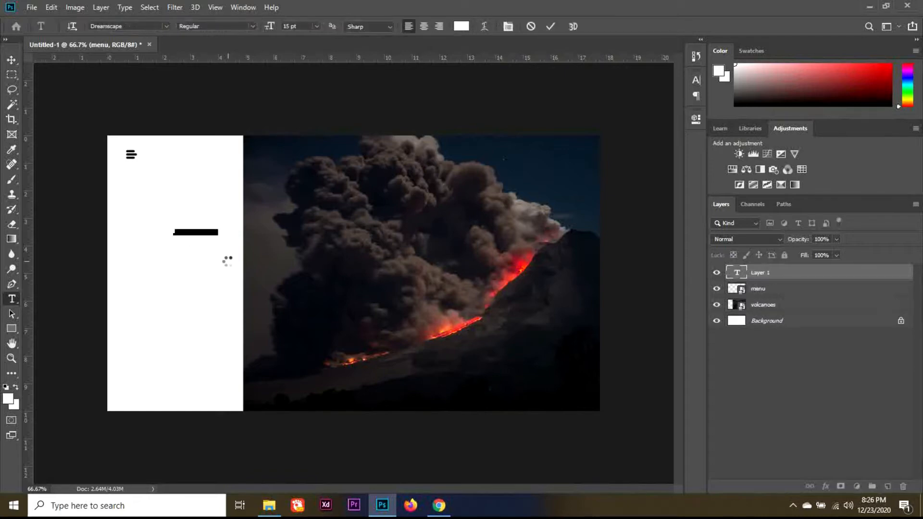
{"action": "key", "text": "BackSpace"}
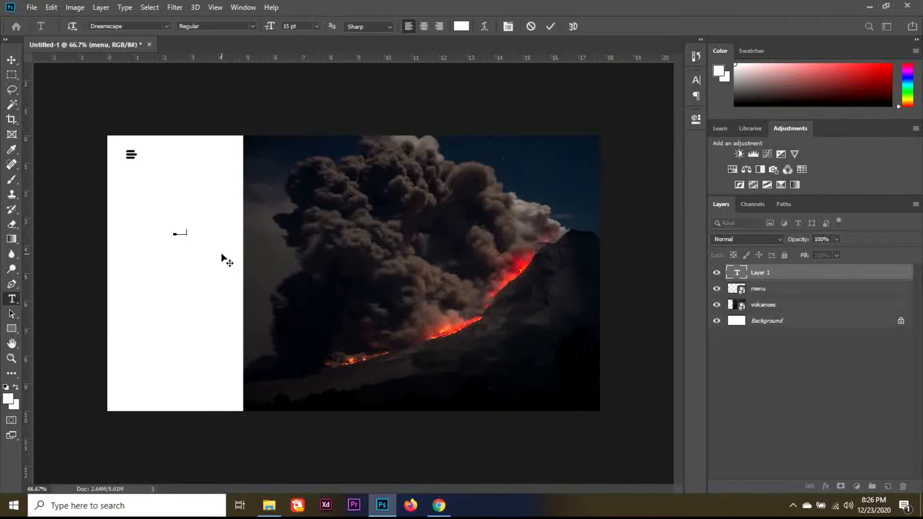
{"action": "key", "text": "ctrl+a"}
{"action": "left_click", "coordinate": [460, 26]}
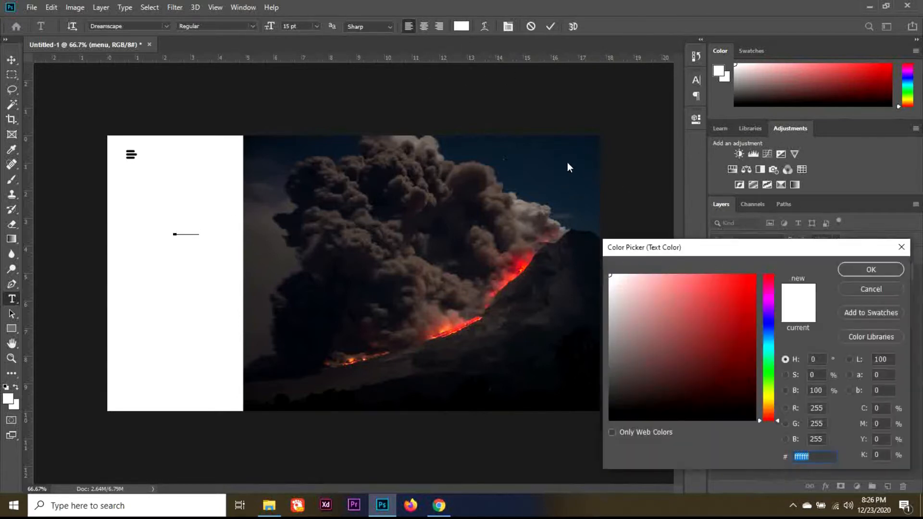
{"action": "type", "text": "172432"}
{"action": "left_click", "coordinate": [854, 269]}
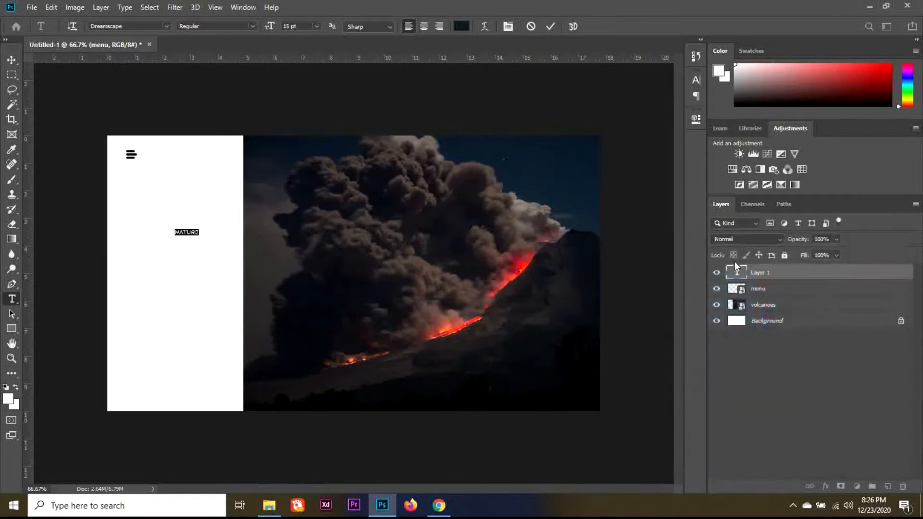
- Enlarge the NATURE text to 47 pt and commit it
{"action": "left_click", "coordinate": [300, 26]}
{"action": "key", "text": "Up"}
{"action": "key", "text": "Up"}
{"action": "key", "text": "Up"}
{"action": "key", "text": "Up"}
{"action": "key", "text": "Up"}
{"action": "key", "text": "Up"}
{"action": "key", "text": "Up"}
{"action": "key", "text": "Up"}
{"action": "key", "text": "Up"}
{"action": "key", "text": "Up"}
{"action": "key", "text": "Up"}
{"action": "key", "text": "Up"}
{"action": "key", "text": "Up"}
{"action": "key", "text": "Up"}
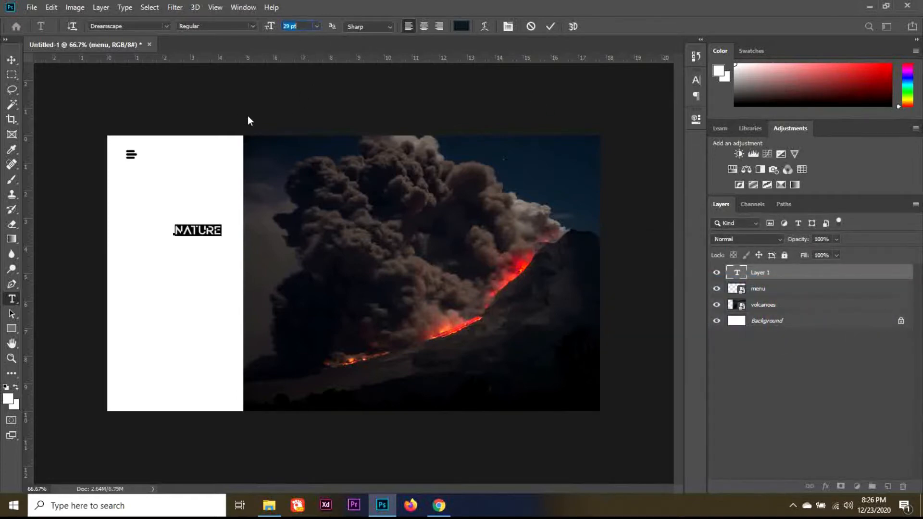
{"action": "key", "text": "Up"}
{"action": "key", "text": "Up"}
{"action": "key", "text": "Up"}
{"action": "key", "text": "Up"}
{"action": "key", "text": "Up"}
{"action": "key", "text": "Up"}
{"action": "key", "text": "Up"}
{"action": "key", "text": "Up"}
{"action": "key", "text": "Up"}
{"action": "key", "text": "Up"}
{"action": "key", "text": "Up"}
{"action": "key", "text": "Up"}
{"action": "key", "text": "Up"}
{"action": "key", "text": "Up"}
{"action": "key", "text": "Up"}
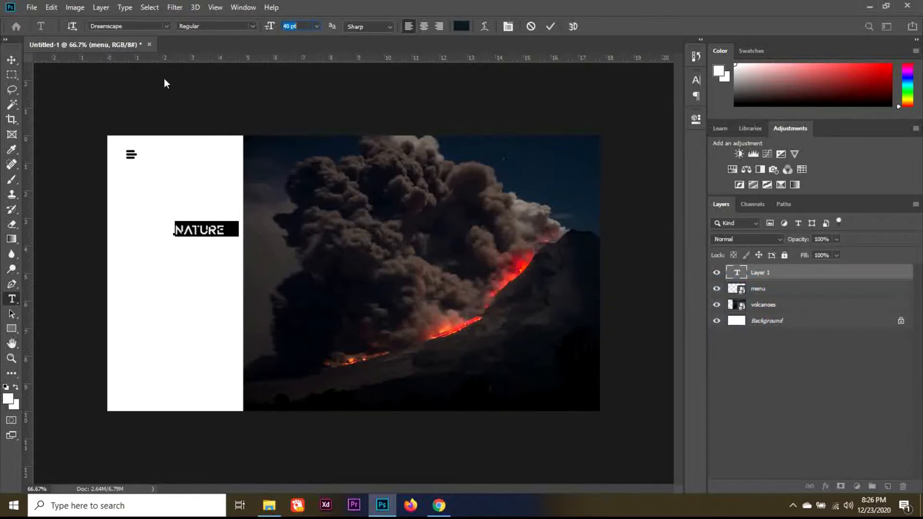
{"action": "key", "text": "Up"}
{"action": "key", "text": "Up"}
{"action": "key", "text": "Up"}
{"action": "left_click", "coordinate": [16, 59]}
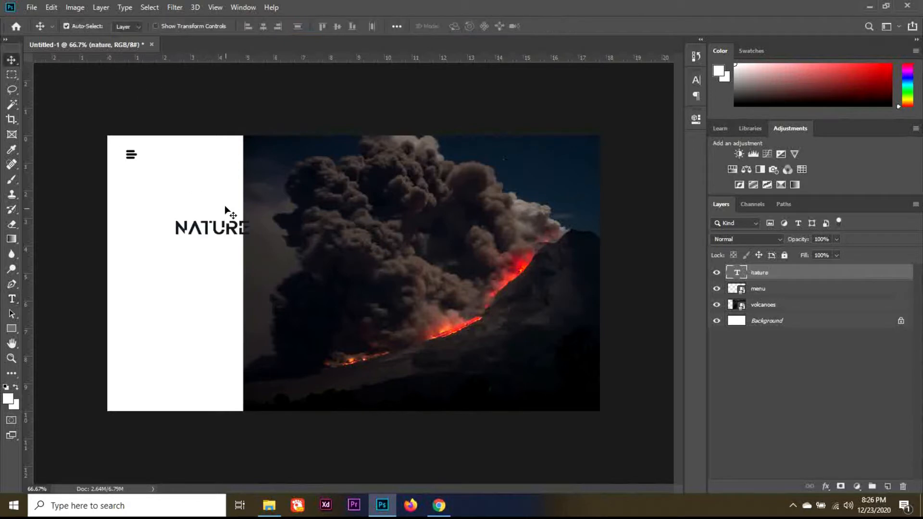
- Left-align the NATURE text with the menu icon by moving it, and shift both about 20 px to the right
{"action": "left_click_drag", "start_coordinate": [230, 234], "coordinate": [182, 219]}
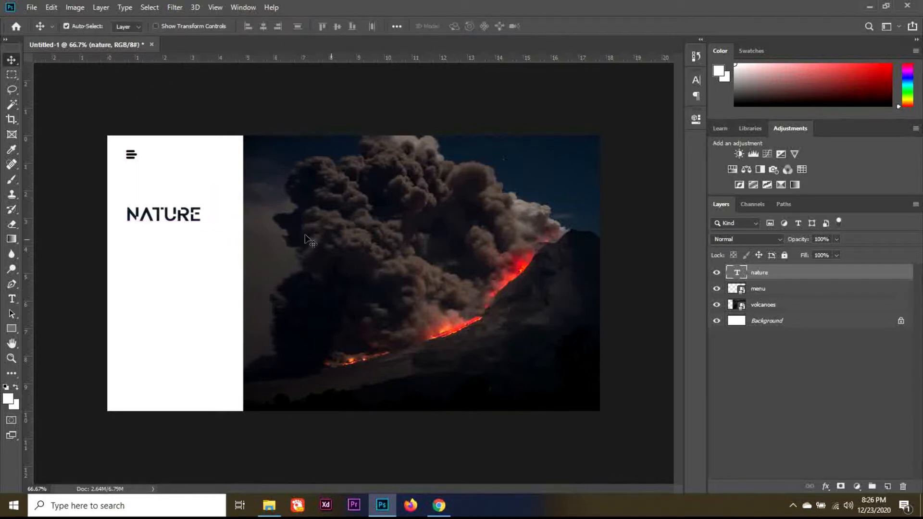
{"action": "left_click", "coordinate": [759, 289], "text": "ctrl"}
{"action": "key", "text": "shift+Right"}
{"action": "key", "text": "shift+Right"}
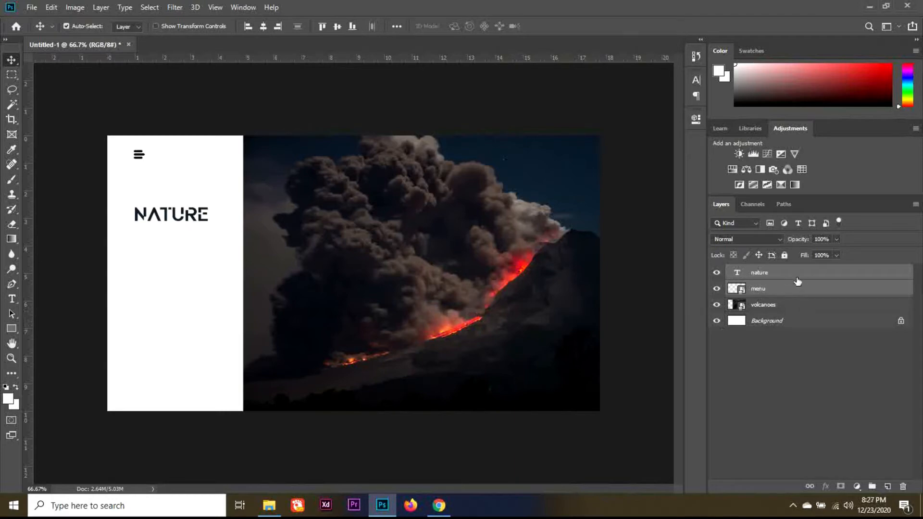
- Move only the NATURE text straight down by about 50 px
{"action": "left_click", "coordinate": [788, 291], "text": "ctrl"}
{"action": "key", "text": "shift+Down"}
{"action": "key", "text": "shift+Down"}
{"action": "key", "text": "shift+Down"}
{"action": "key", "text": "shift+Down"}
{"action": "key", "text": "shift+Down"}
{"action": "key", "text": "shift+Down"}
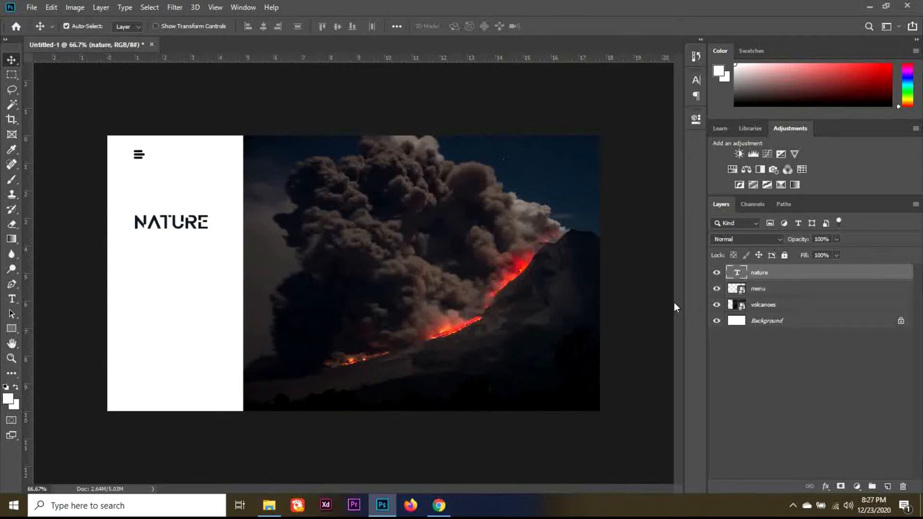
- Reduce the NATURE text size to 34 pt
{"action": "key", "text": "t"}
{"action": "left_click", "coordinate": [178, 234]}
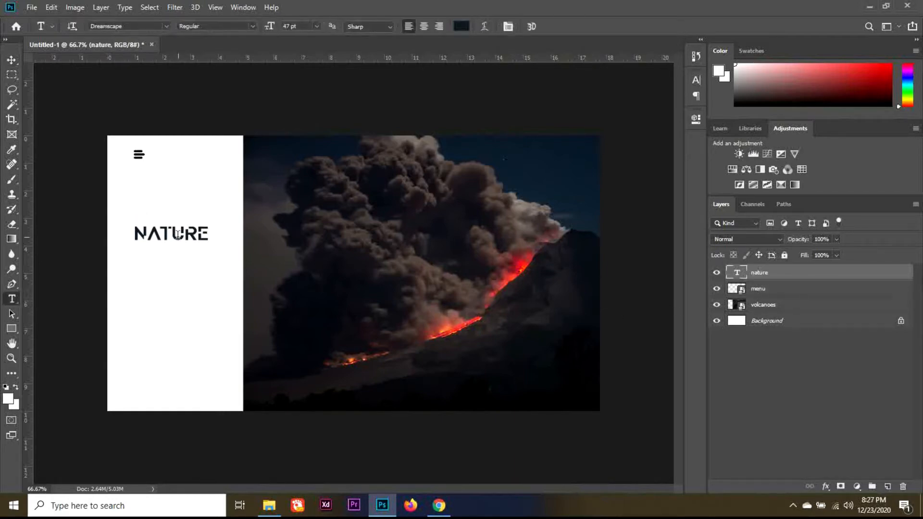
{"action": "key", "text": "ctrl+a"}
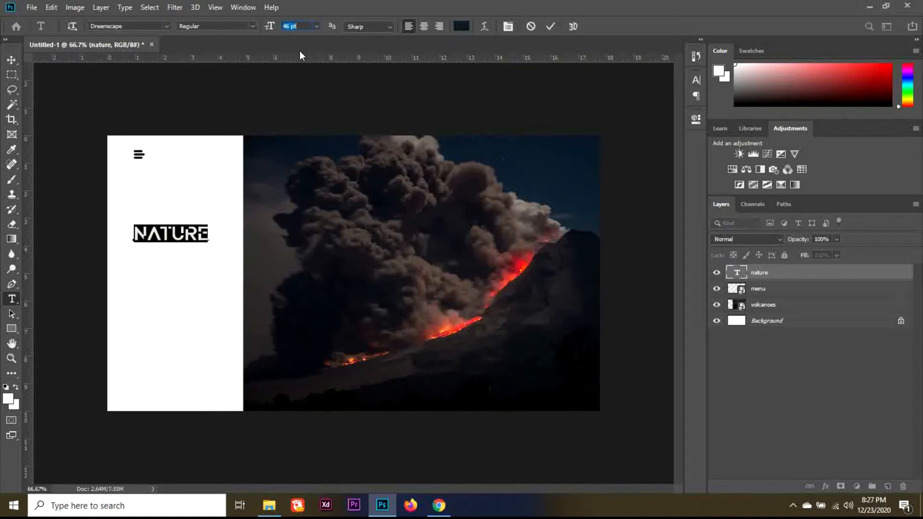
{"action": "key", "text": "Down"}
{"action": "key", "text": "Down"}
{"action": "key", "text": "Down"}
{"action": "key", "text": "Down"}
{"action": "key", "text": "Down"}
{"action": "key", "text": "Down"}
{"action": "key", "text": "Down"}
{"action": "key", "text": "Down"}
{"action": "key", "text": "Down"}
{"action": "key", "text": "Down"}
{"action": "key", "text": "Down"}
{"action": "key", "text": "Down"}
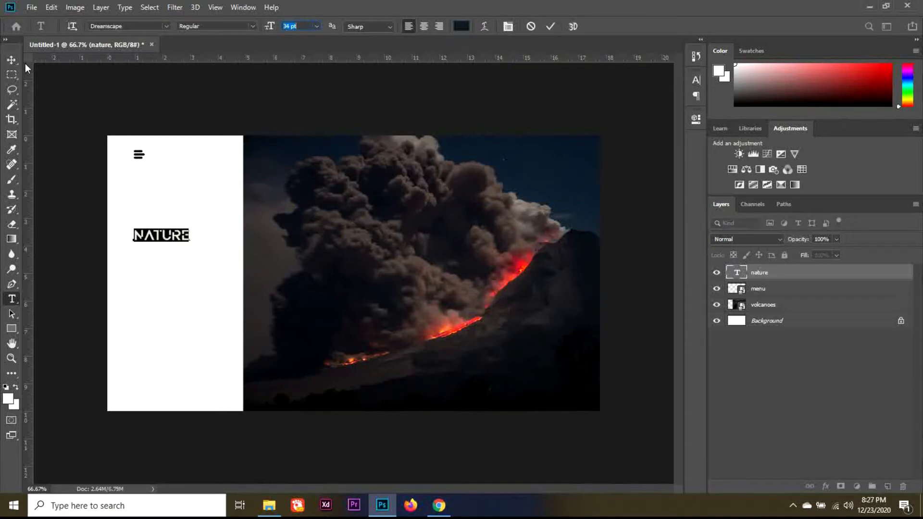
{"action": "left_click", "coordinate": [12, 58]}
- Change the NATURE text's font to Proxima Nova Regular
{"action": "key", "text": "t"}
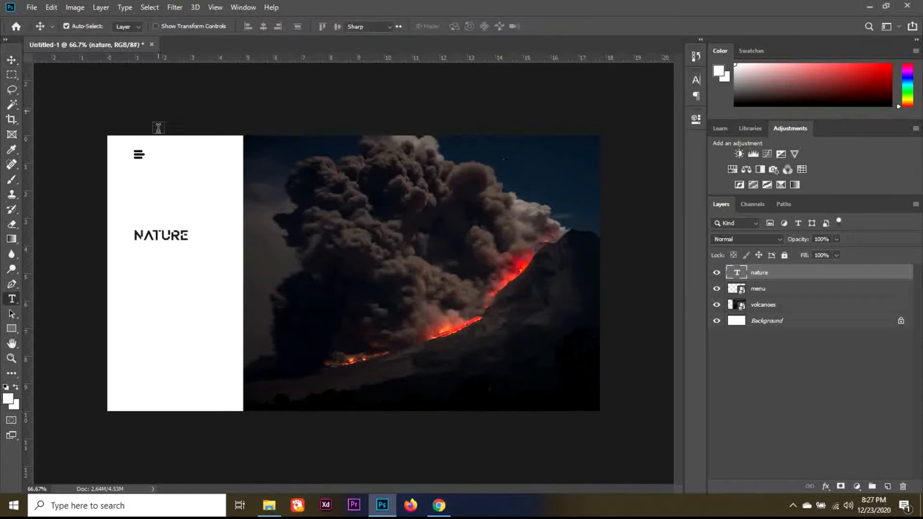
{"action": "double_click", "coordinate": [168, 233]}
{"action": "left_click", "coordinate": [137, 25]}
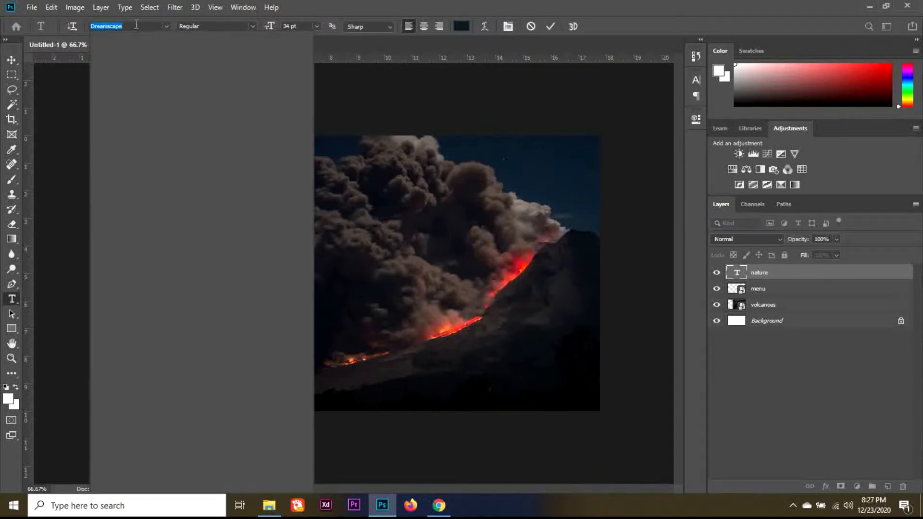
{"action": "type", "text": "prox"}
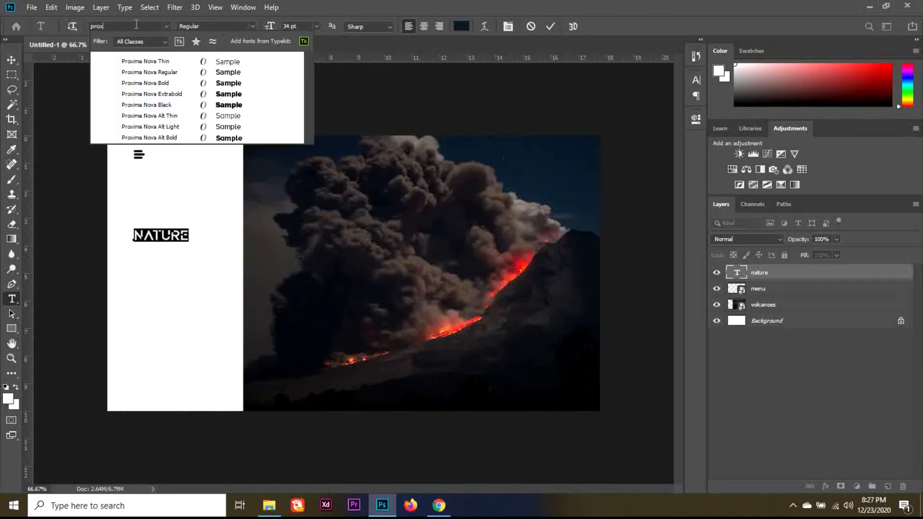
{"action": "key", "text": "Down"}
{"action": "key", "text": "Down"}
{"action": "key", "text": "Return"}
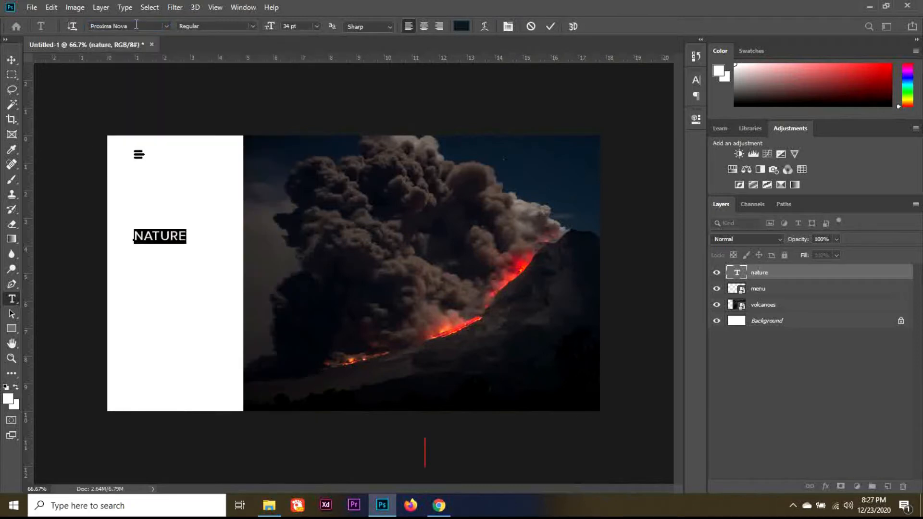
{"action": "left_click", "coordinate": [12, 60]}
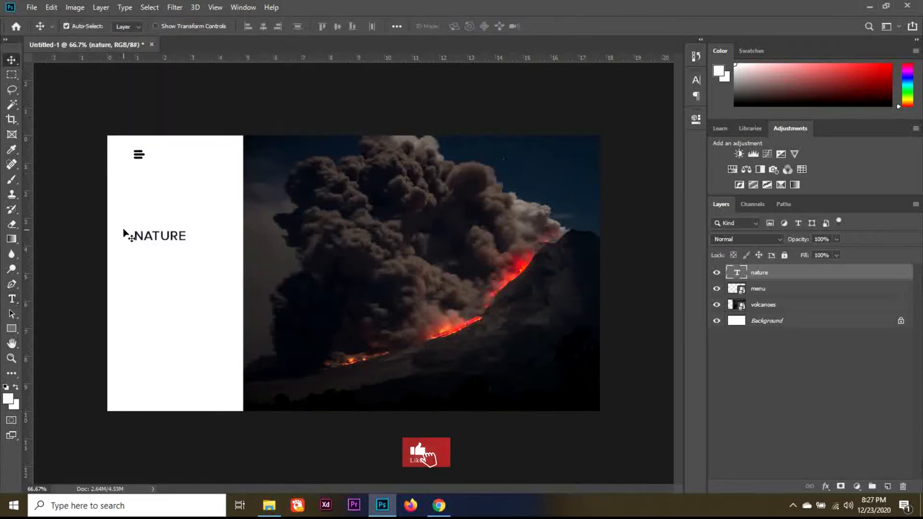
- Add a new two-line text reading VOLCANIC EXPLOSION directly below NATURE, aligned with its left edge
{"action": "key", "text": "t"}
{"action": "left_click", "coordinate": [135, 255]}
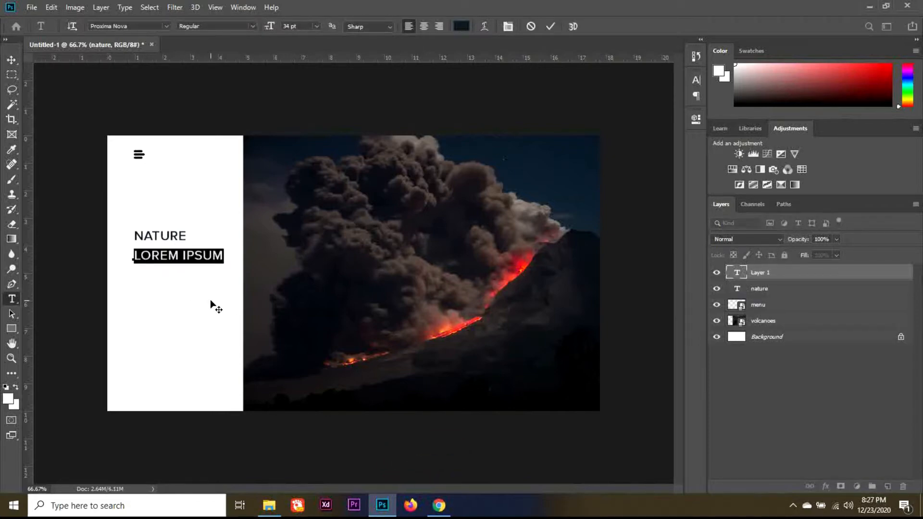
{"action": "type", "text": "VOL"}
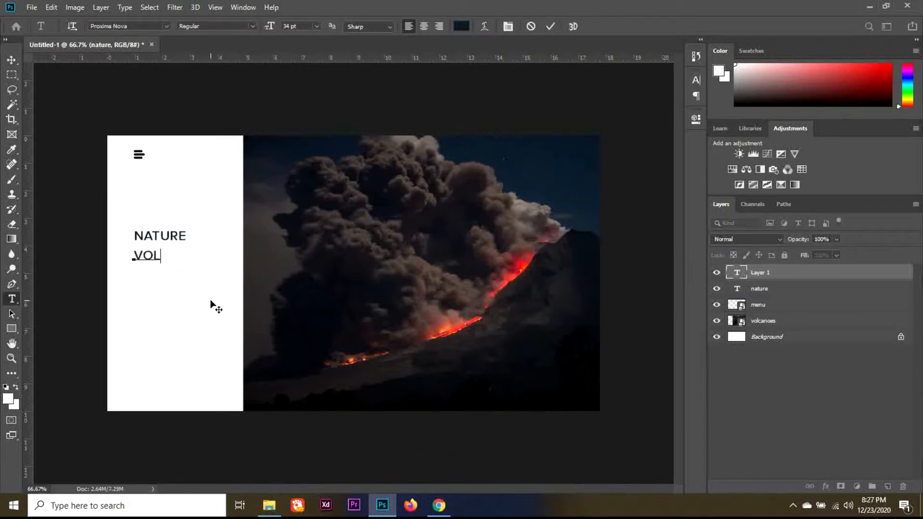
{"action": "type", "text": "CANIC"}
{"action": "key", "text": "Return"}
{"action": "type", "text": "EXP"}
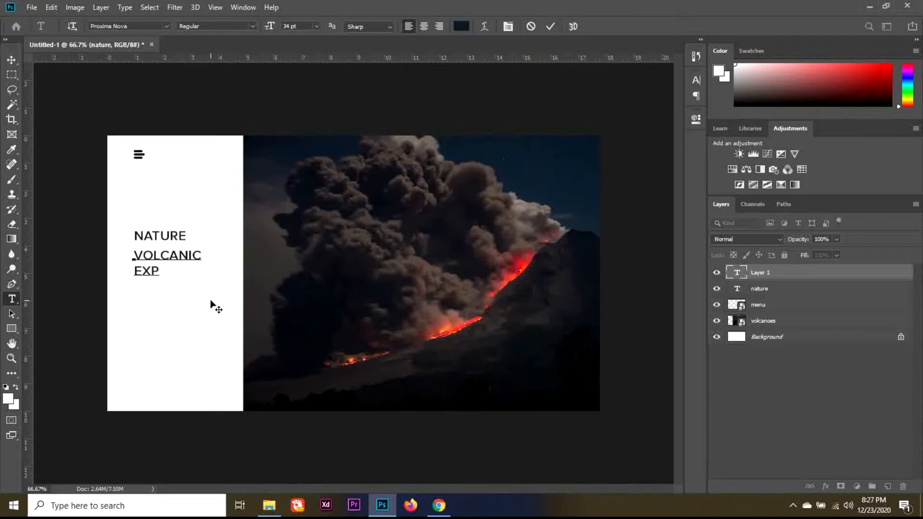
{"action": "type", "text": "LOSION"}
- Set the font of the VOLCANIC EXPLOSION text to GT America Bold
{"action": "key", "text": "ctrl+a"}
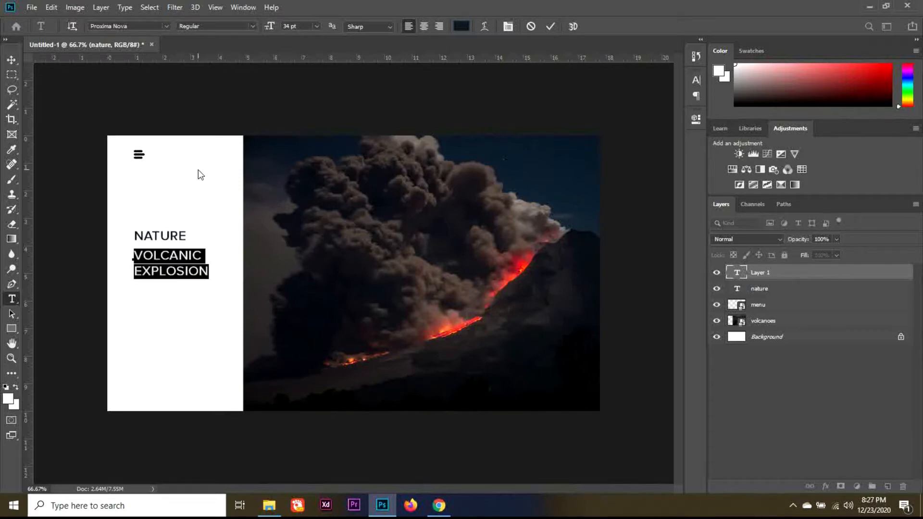
{"action": "left_click", "coordinate": [138, 28]}
{"action": "type", "text": "gt"}
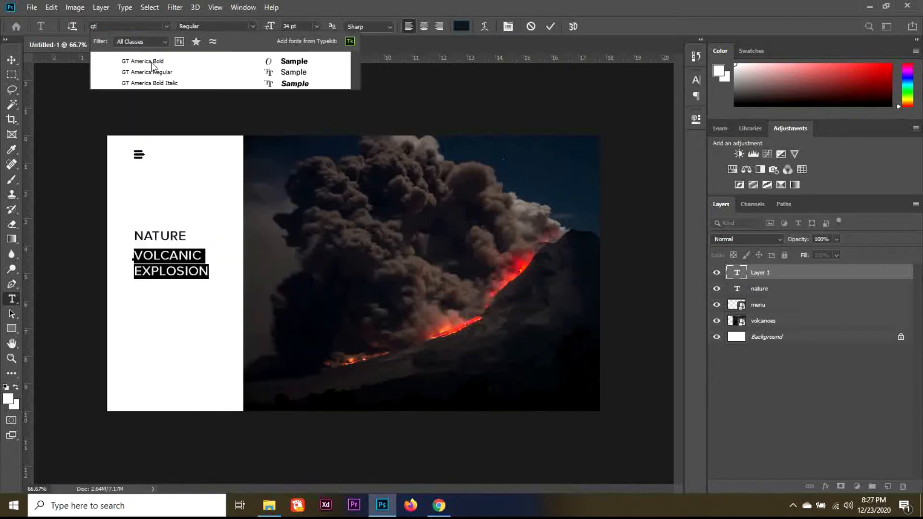
{"action": "left_click", "coordinate": [152, 63]}
- Enlarge the VOLCANIC EXPLOSION text to 70 pt
{"action": "left_click", "coordinate": [278, 26]}
{"action": "key", "text": "Up"}
{"action": "key", "text": "Up"}
{"action": "key", "text": "Up"}
{"action": "key", "text": "Up"}
{"action": "key", "text": "Up"}
{"action": "key", "text": "Up"}
{"action": "key", "text": "Up"}
{"action": "key", "text": "Up"}
{"action": "key", "text": "Up"}
{"action": "key", "text": "Up"}
{"action": "key", "text": "Up"}
{"action": "key", "text": "Up"}
{"action": "key", "text": "Up"}
{"action": "key", "text": "Up"}
{"action": "key", "text": "Up"}
{"action": "key", "text": "Up"}
{"action": "key", "text": "Up"}
{"action": "key", "text": "Up"}
{"action": "key", "text": "Up"}
{"action": "key", "text": "Up"}
{"action": "key", "text": "Up"}
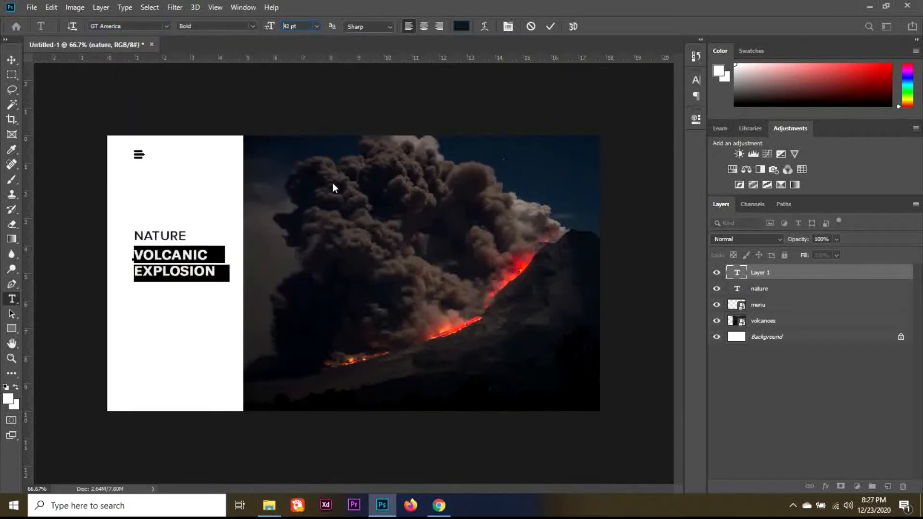
{"action": "key", "text": "Up"}
{"action": "key", "text": "Up"}
{"action": "key", "text": "Up"}
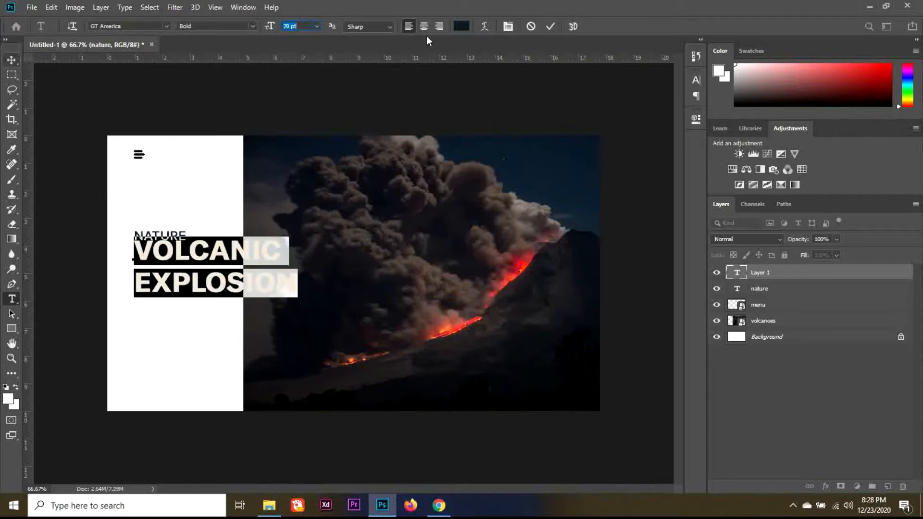
- Colour the VOLCANIC EXPLOSION text red (e51d28) by sampling the lava in the volcano photo
{"action": "left_click", "coordinate": [462, 26]}
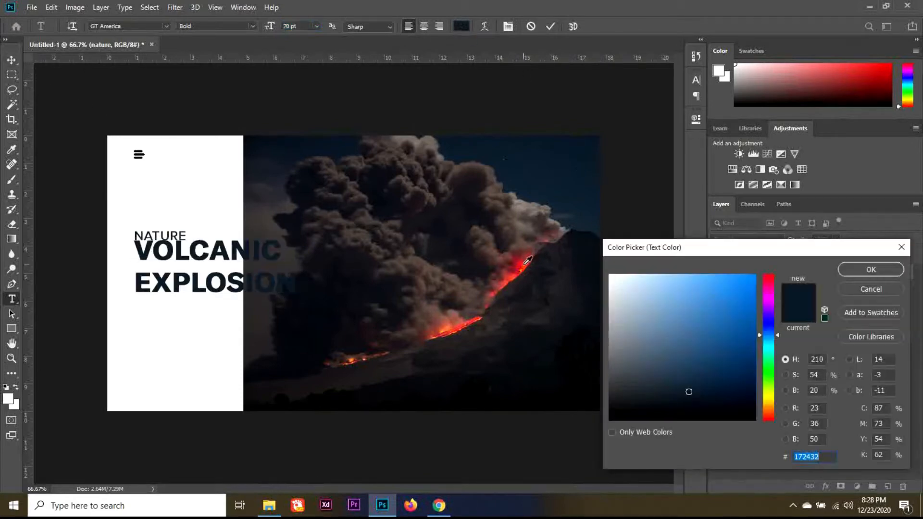
{"action": "left_click", "coordinate": [529, 260]}
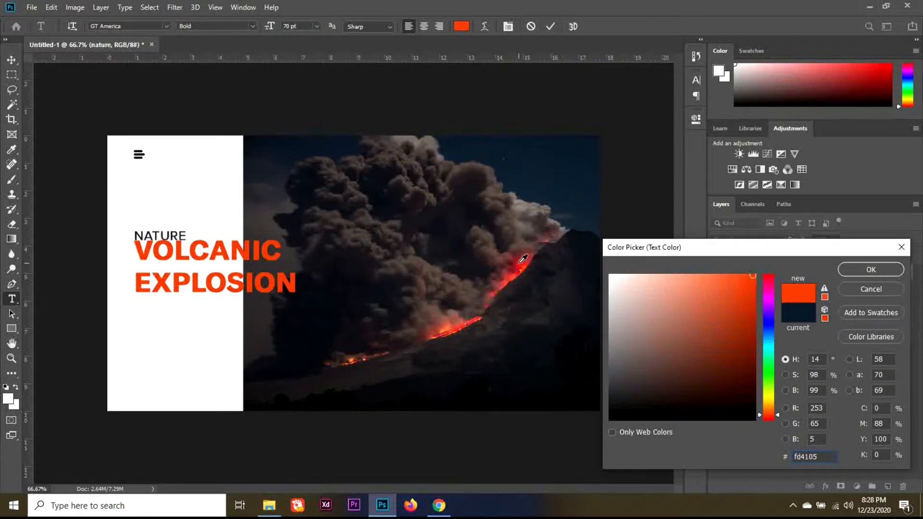
{"action": "left_click", "coordinate": [521, 262]}
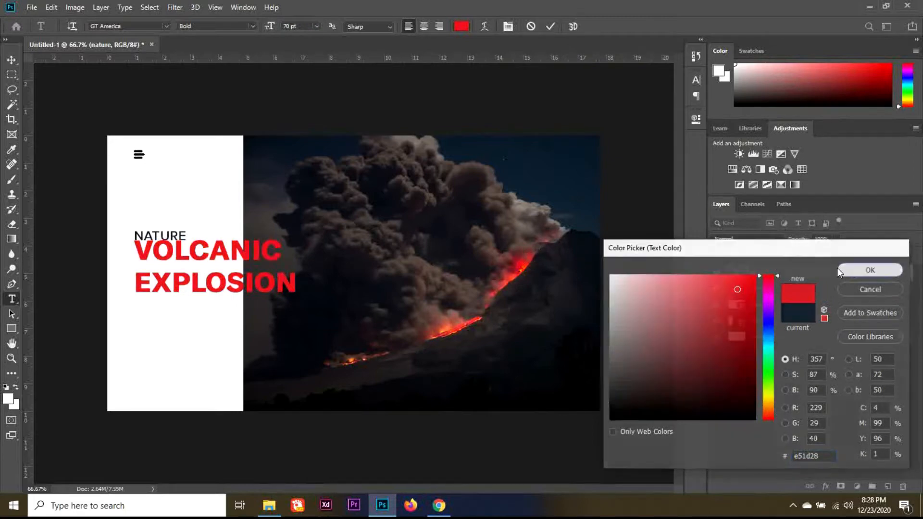
- Accept the red text colour and move the VOLCANIC EXPLOSION headline slightly down to leave a gap below NATURE
{"action": "left_click", "coordinate": [871, 270]}
{"action": "left_click", "coordinate": [12, 59]}
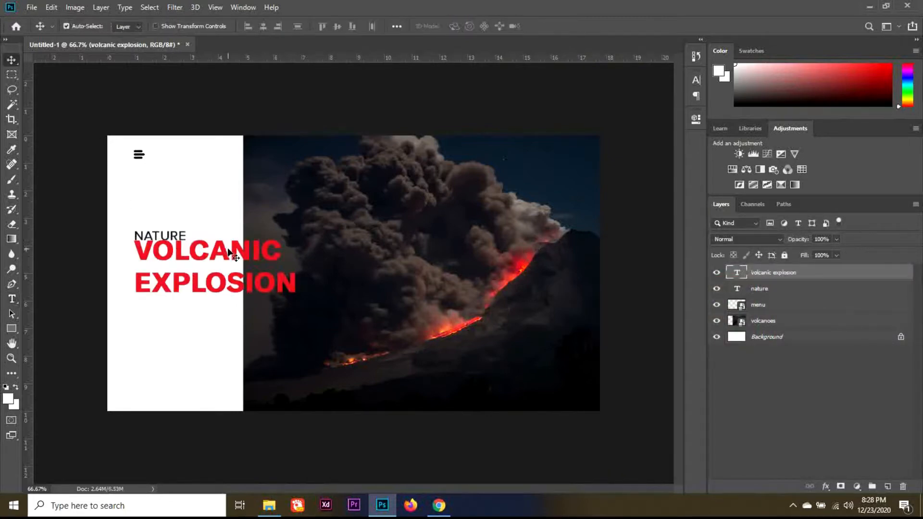
{"action": "left_click_drag", "start_coordinate": [234, 256], "coordinate": [234, 269]}
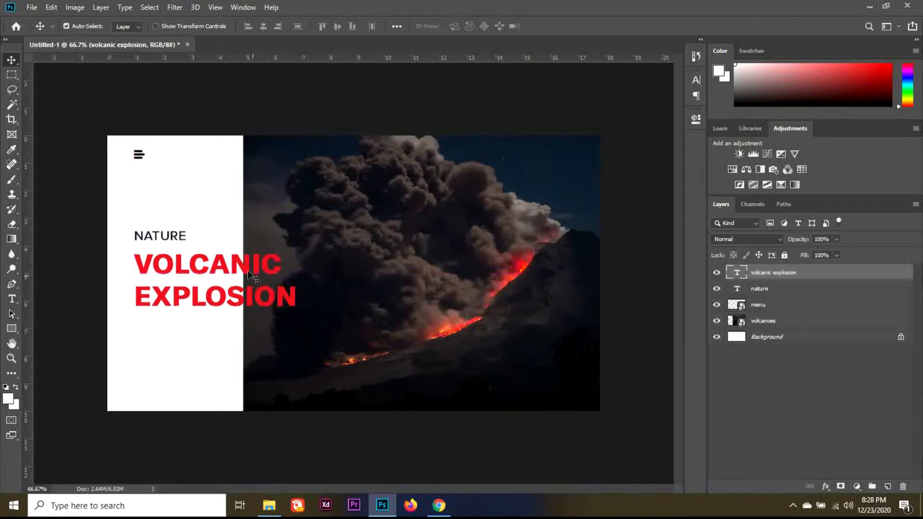
- Move the NATURE and VOLCANIC EXPLOSION texts up together by four large nudges
{"action": "left_click", "coordinate": [797, 288], "text": "ctrl"}
{"action": "key", "text": "shift+Up"}
{"action": "key", "text": "shift+Up"}
{"action": "key", "text": "shift+Up"}
{"action": "key", "text": "shift+Up"}
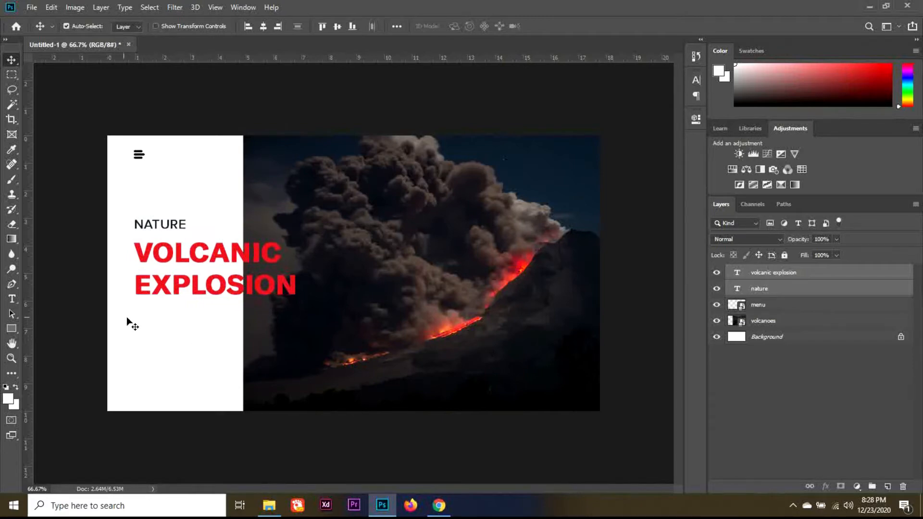
- Add a Lorem Ipsum paragraph text box below EXPLOSION, aligned with its left edge, at 15 pt in dark blue 142333
{"action": "key", "text": "t"}
{"action": "left_click_drag", "start_coordinate": [135, 311], "coordinate": [236, 336]}
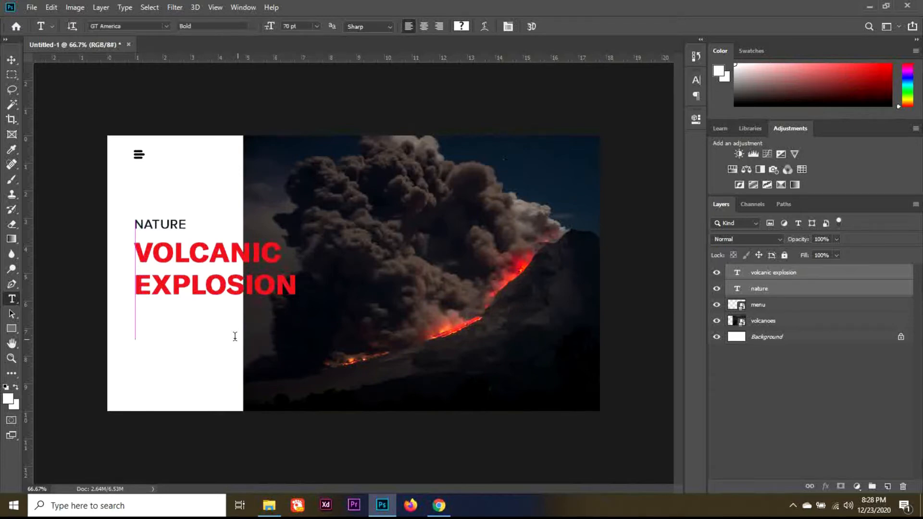
{"action": "left_click", "coordinate": [284, 26]}
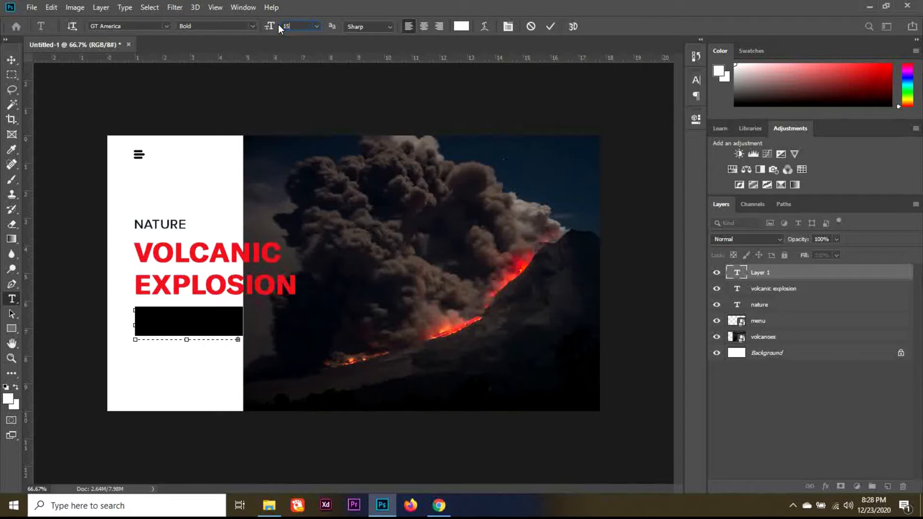
{"action": "type", "text": "15"}
{"action": "key", "text": "Return"}
{"action": "left_click", "coordinate": [461, 26]}
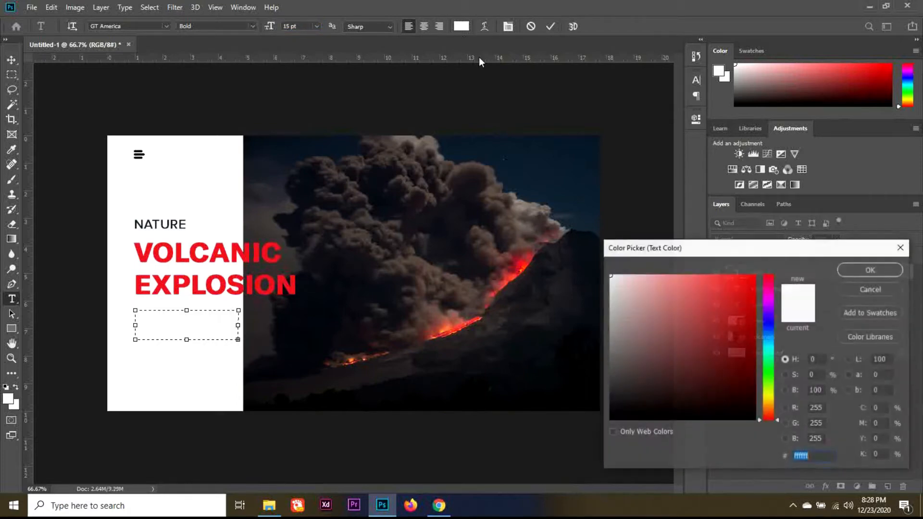
{"action": "type", "text": "142333"}
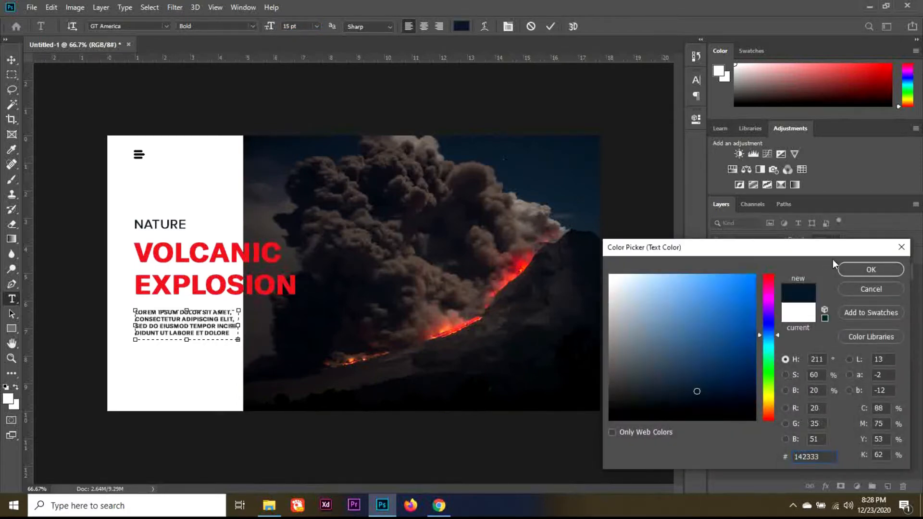
{"action": "key", "text": "Return"}
- Set the font of the Lorem Ipsum paragraph to Proxima Nova Regular
{"action": "left_click", "coordinate": [128, 26]}
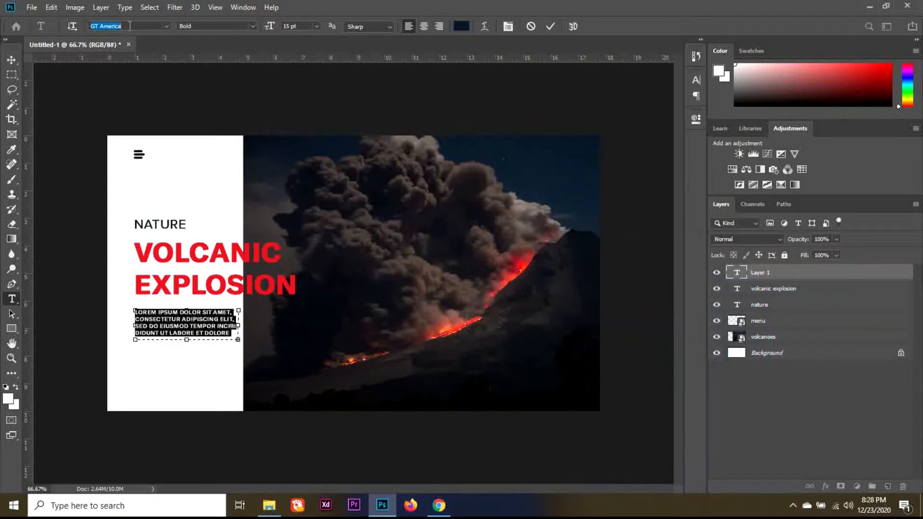
{"action": "type", "text": "pr"}
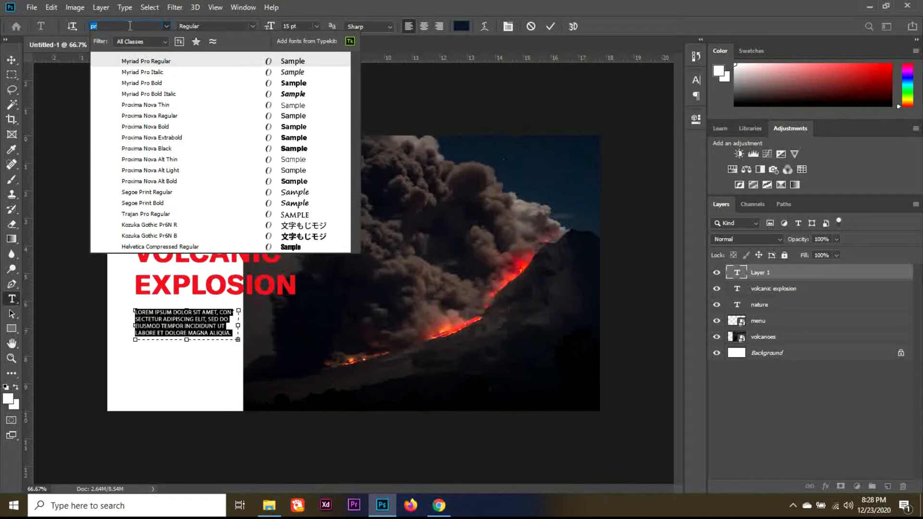
{"action": "type", "text": "ox"}
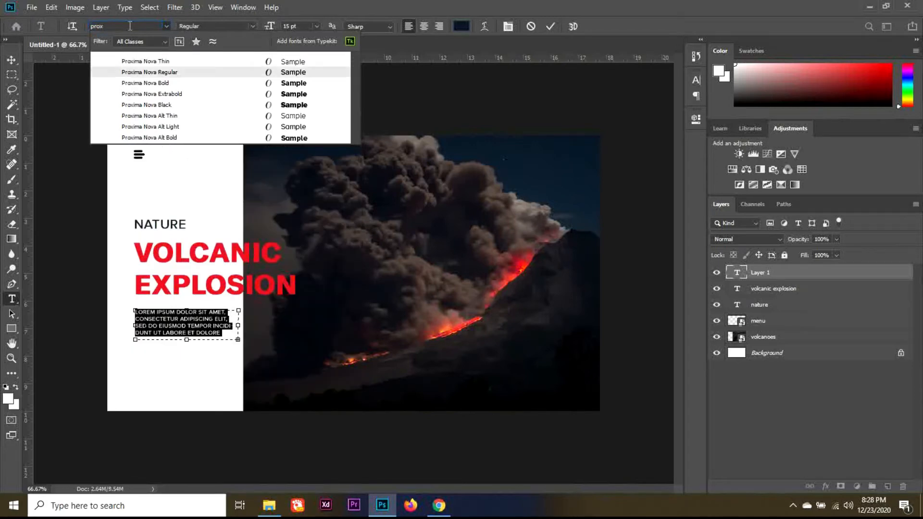
{"action": "key", "text": "Return"}
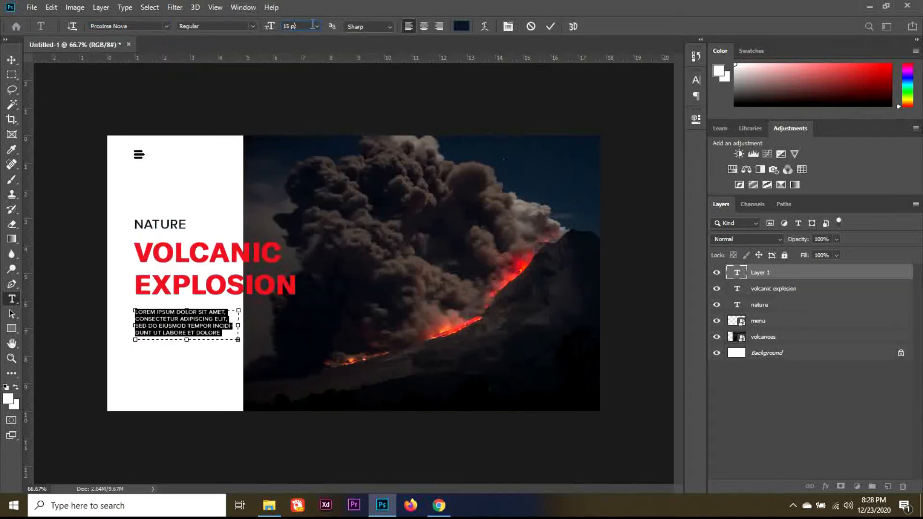
- Reduce the paragraph text to 13 pt and shorten its text box to fit four lines
{"action": "key", "text": "Down"}
{"action": "key", "text": "Down"}
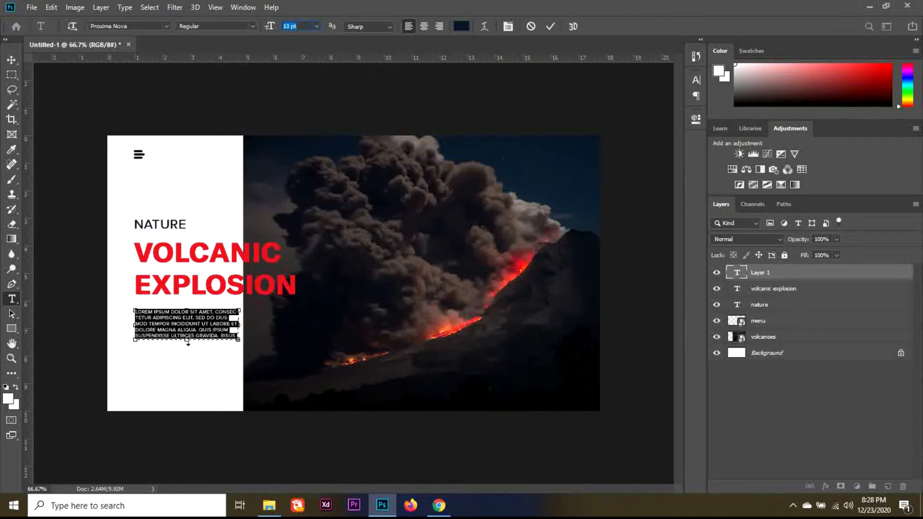
{"action": "left_click_drag", "start_coordinate": [188, 339], "coordinate": [188, 334]}
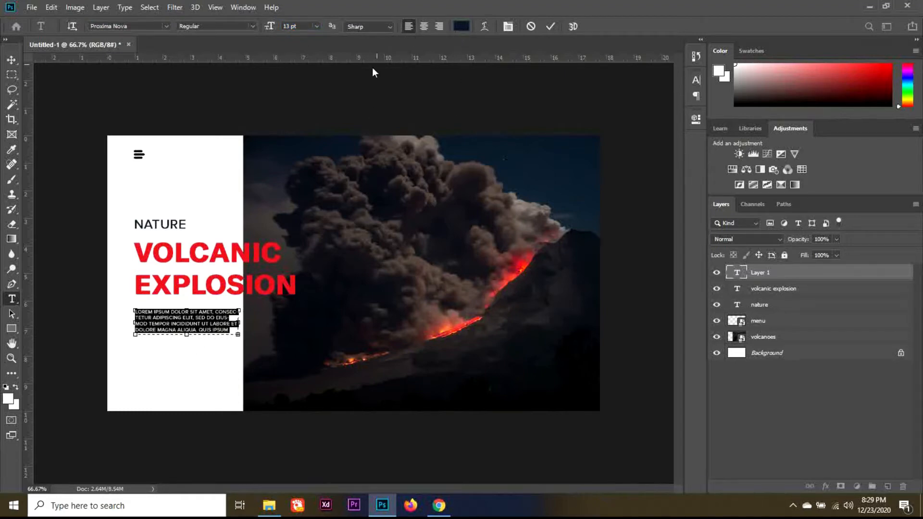
- Change the paragraph's text colour to a slightly lighter shade of dark blue
{"action": "left_click", "coordinate": [461, 26]}
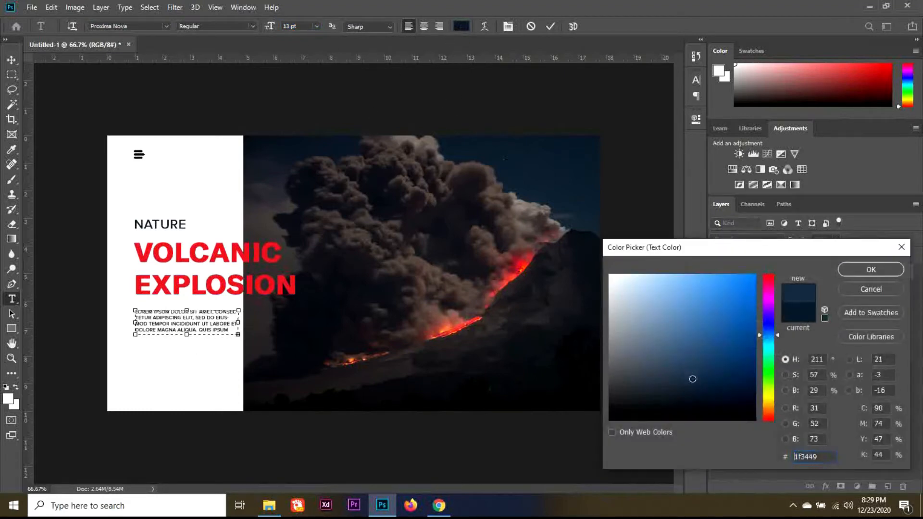
{"action": "left_click_drag", "start_coordinate": [693, 379], "coordinate": [689, 374]}
{"action": "left_click", "coordinate": [872, 270]}
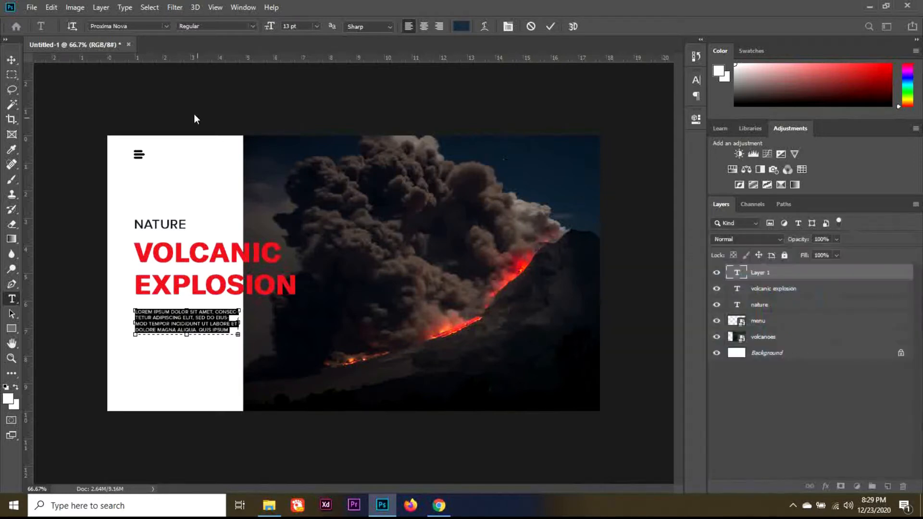
- Move the Lorem Ipsum paragraph right by nine large nudges, indenting it from the headline's left edge
{"action": "left_click", "coordinate": [12, 60]}
{"action": "key", "text": "shift+Right"}
{"action": "key", "text": "shift+Right"}
{"action": "key", "text": "shift+Right"}
{"action": "key", "text": "shift+Right"}
{"action": "key", "text": "shift+Right"}
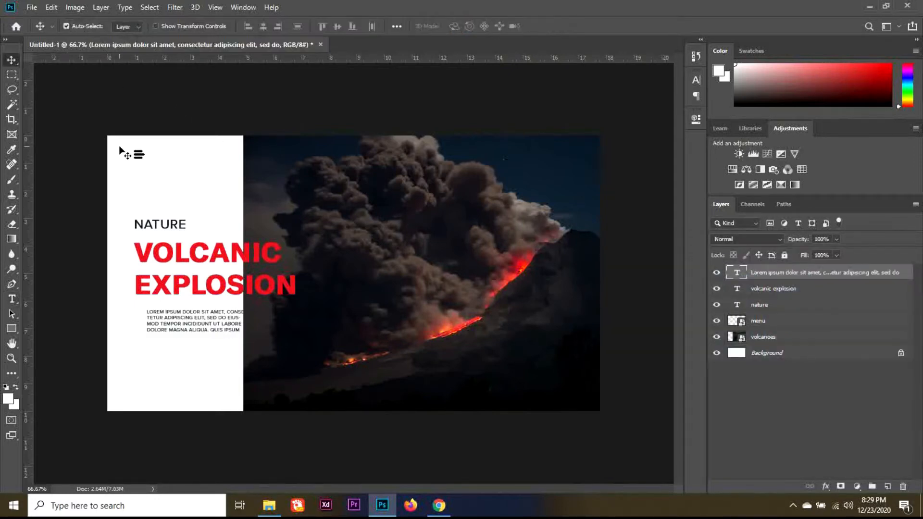
{"action": "key", "text": "shift+Right"}
{"action": "key", "text": "shift+Right"}
{"action": "key", "text": "shift+Right"}
{"action": "key", "text": "shift+Right"}
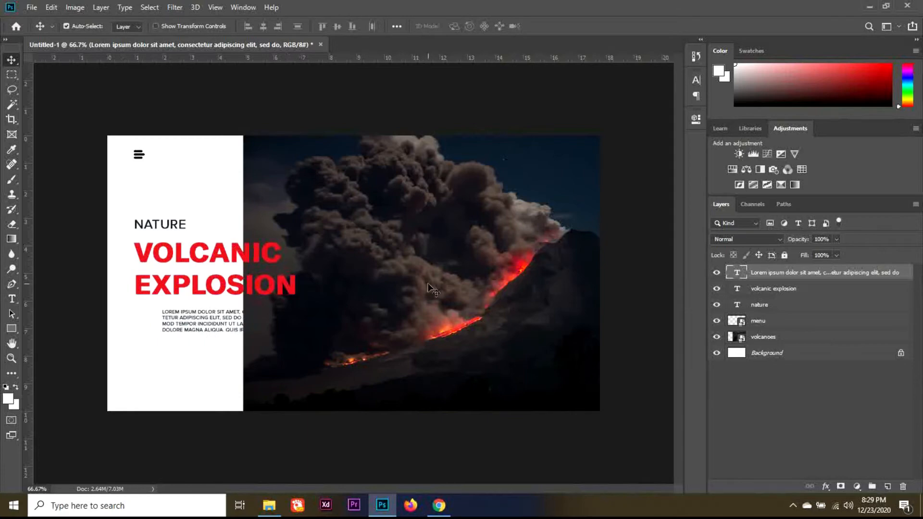
- Shift the volcano photo right until the white strip is wide enough to hold the whole paragraph
{"action": "left_click", "coordinate": [429, 288]}
{"action": "key", "text": "shift+Right"}
{"action": "key", "text": "shift+Right"}
{"action": "key", "text": "shift+Right"}
{"action": "key", "text": "shift+Right"}
{"action": "key", "text": "shift+Right"}
{"action": "key", "text": "shift+Right"}
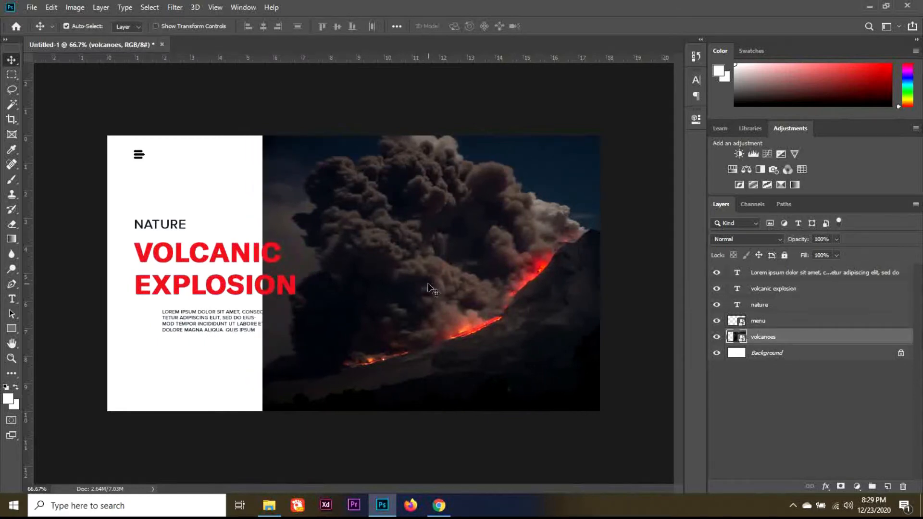
{"action": "key", "text": "shift+Right"}
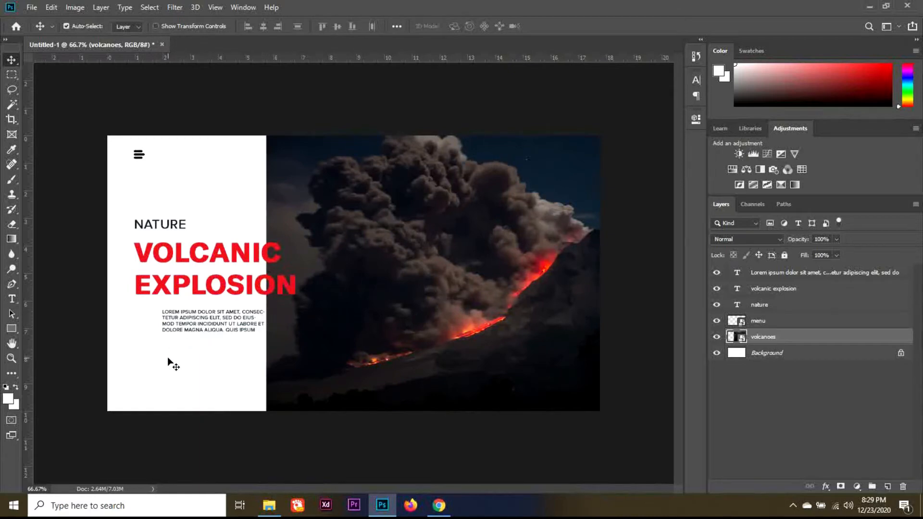
- Draw a horizontal line about 55 px wide and 1 px thick beside the paragraph's first row, using the Line tool
{"action": "left_click", "coordinate": [11, 329]}
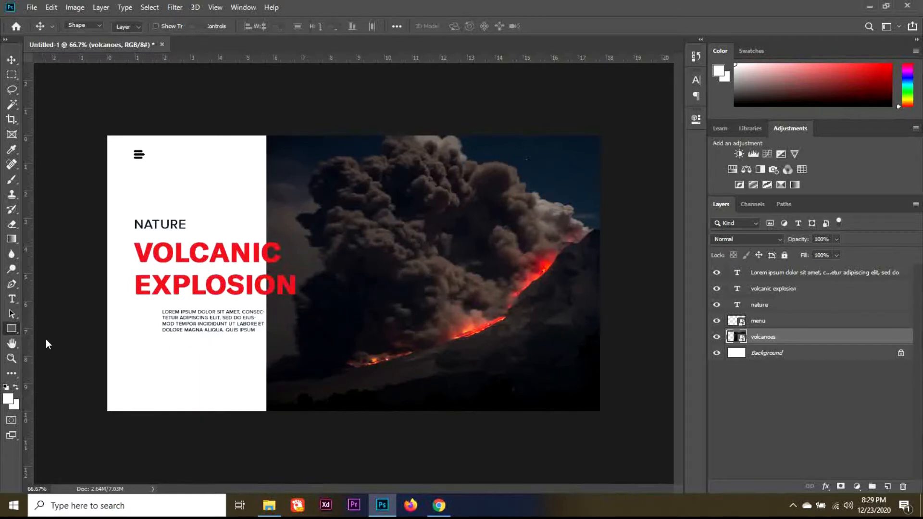
{"action": "right_click", "coordinate": [16, 333]}
{"action": "left_click", "coordinate": [53, 371]}
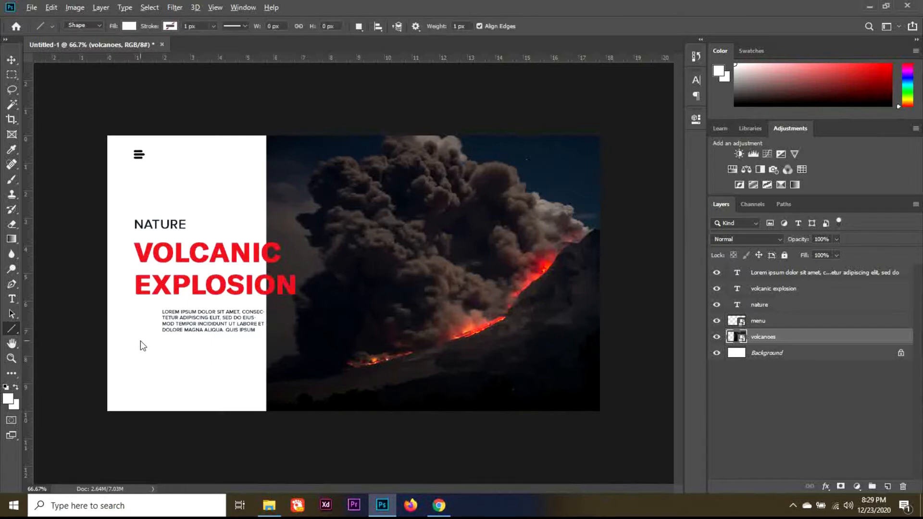
{"action": "scroll", "coordinate": [140, 341], "scroll_direction": "up", "scroll_amount": 2}
{"action": "scroll", "coordinate": [77, 340], "scroll_direction": "up", "scroll_amount": 1}
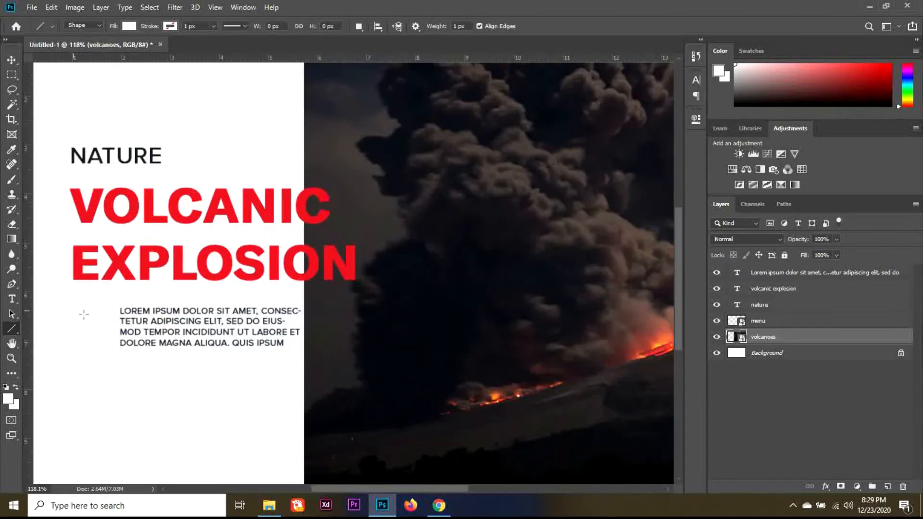
{"action": "left_click_drag", "start_coordinate": [73, 310], "coordinate": [111, 321]}
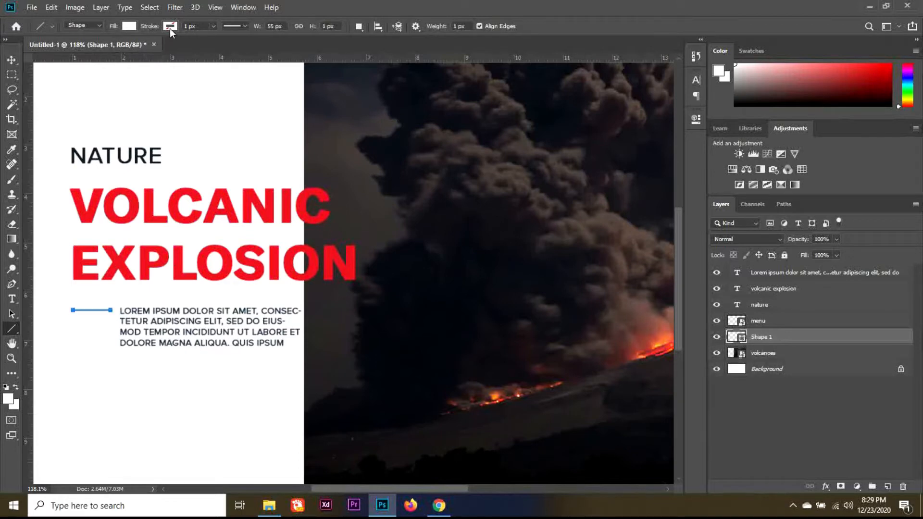
- Fill the line with the red sampled from the VOLCANIC EXPLOSION headline
{"action": "left_click", "coordinate": [129, 25]}
{"action": "left_click", "coordinate": [183, 48]}
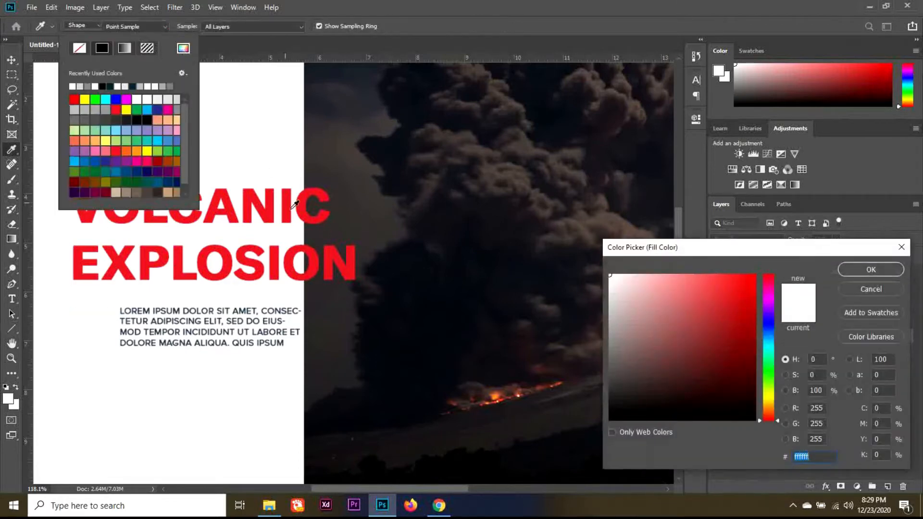
{"action": "left_click", "coordinate": [309, 213]}
{"action": "left_click", "coordinate": [871, 270]}
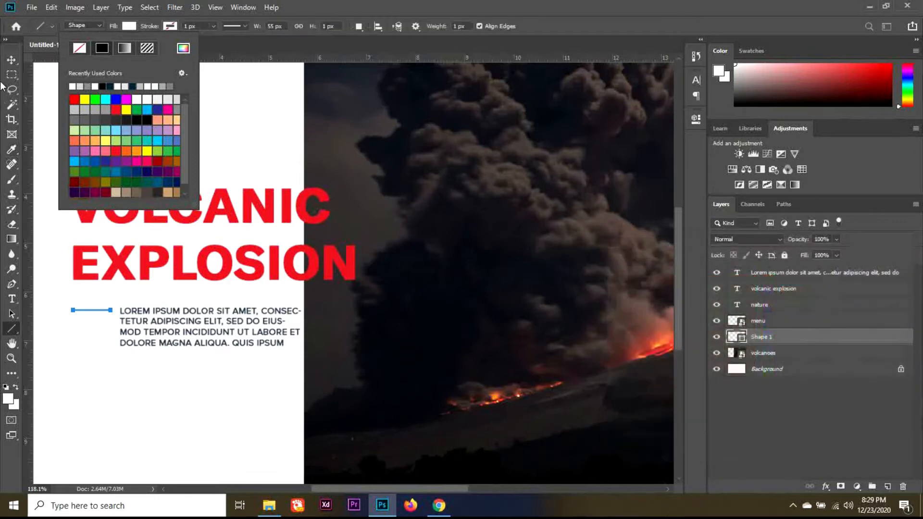
{"action": "left_click", "coordinate": [8, 64]}
{"action": "left_click", "coordinate": [8, 64]}
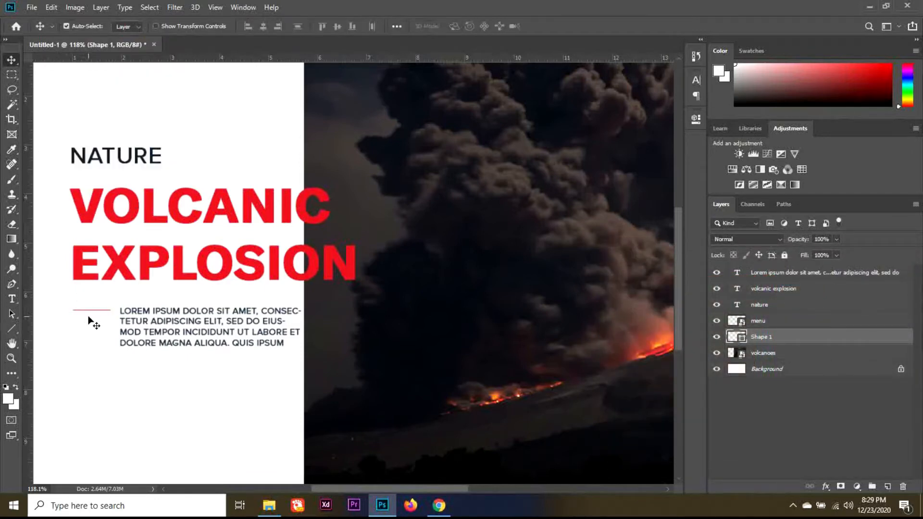
- Thicken the red line to 3 px with Free Transform
{"action": "key", "text": "ctrl+t"}
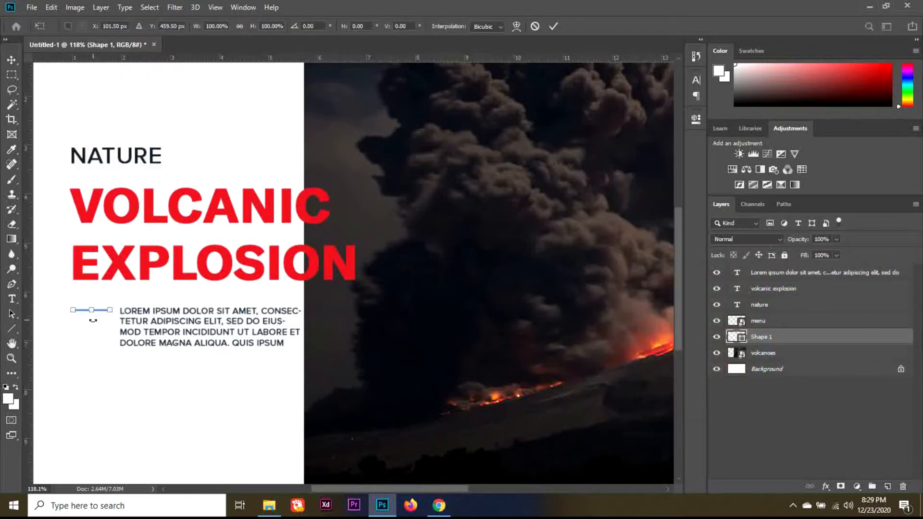
{"action": "scroll", "coordinate": [92, 320], "scroll_direction": "up", "scroll_amount": 4}
{"action": "left_click_drag", "start_coordinate": [89, 297], "coordinate": [90, 302]}
{"action": "key", "text": "Return"}
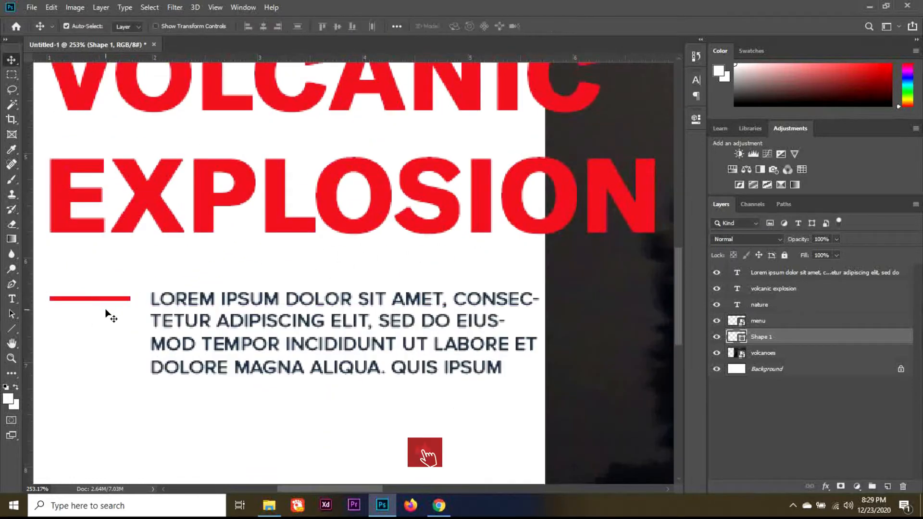
- Nudge the red line vertically until it is centred on the paragraph's first row
{"action": "key", "text": "Up"}
{"action": "key", "text": "Up"}
{"action": "key", "text": "Up"}
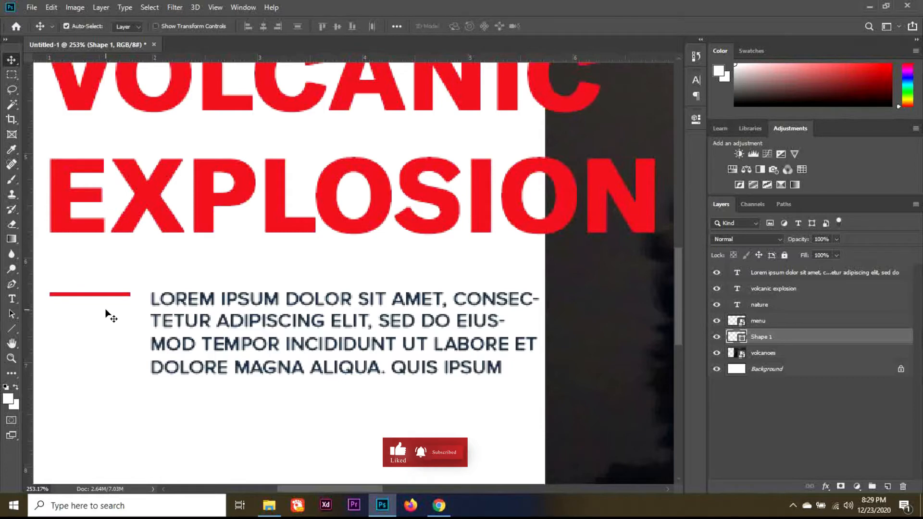
{"action": "key", "text": "Down"}
{"action": "key", "text": "Down"}
{"action": "key", "text": "Down"}
{"action": "key", "text": "Down"}
{"action": "key", "text": "Down"}
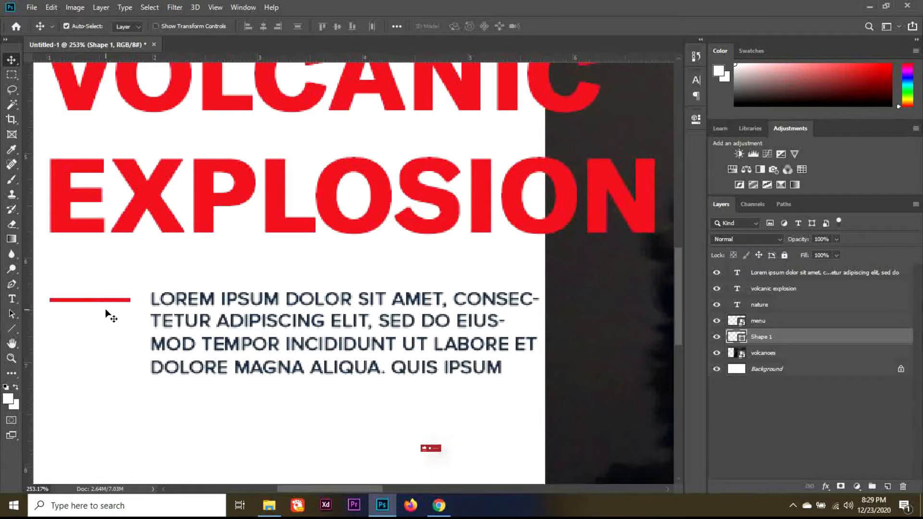
- Shorten the red line to about 39 px from its right end, keeping its left end under the headline's edge
{"action": "key", "text": "ctrl+t"}
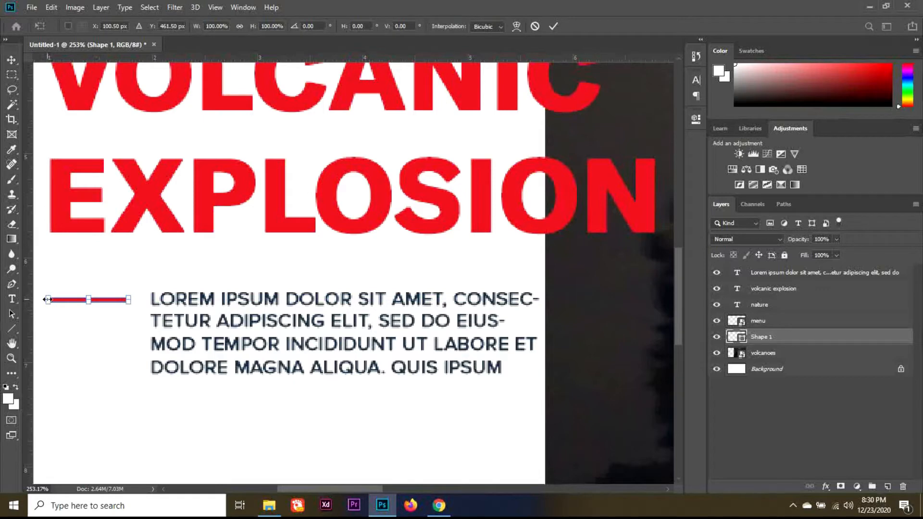
{"action": "left_click_drag", "start_coordinate": [47, 300], "coordinate": [48, 299]}
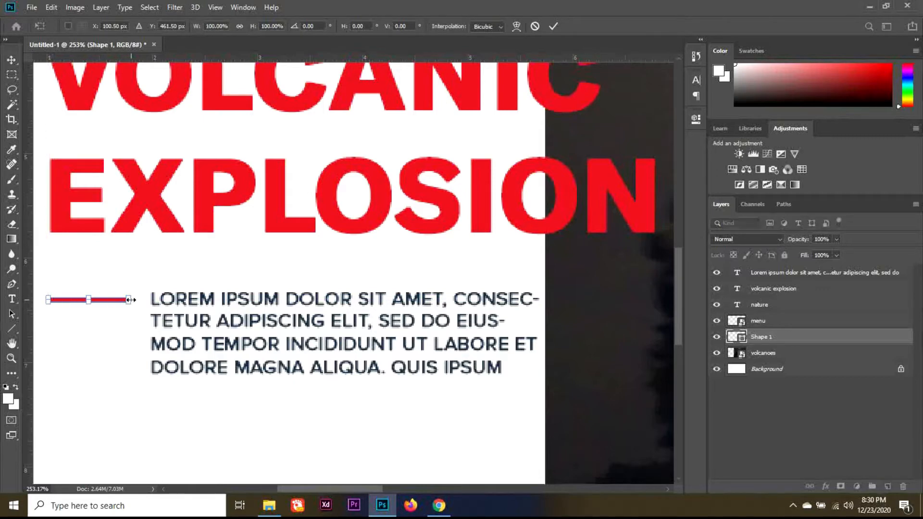
{"action": "left_click_drag", "start_coordinate": [129, 299], "coordinate": [107, 298]}
{"action": "key", "text": "Return"}
- Draw a red square about 63 by 63 px near the lower-right corner of the white strip with the Rectangle tool
{"action": "key", "text": "ctrl+0"}
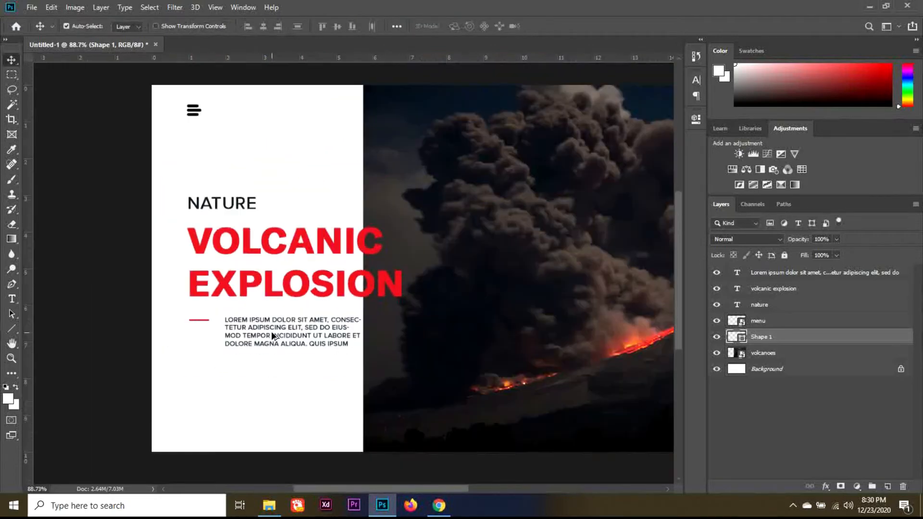
{"action": "scroll", "coordinate": [272, 333], "scroll_direction": "down", "scroll_amount": 5}
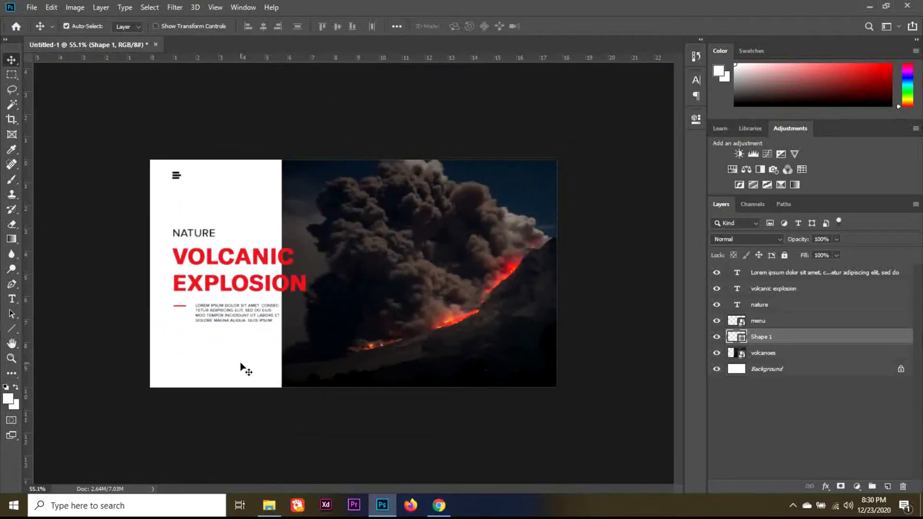
{"action": "left_click", "coordinate": [18, 324]}
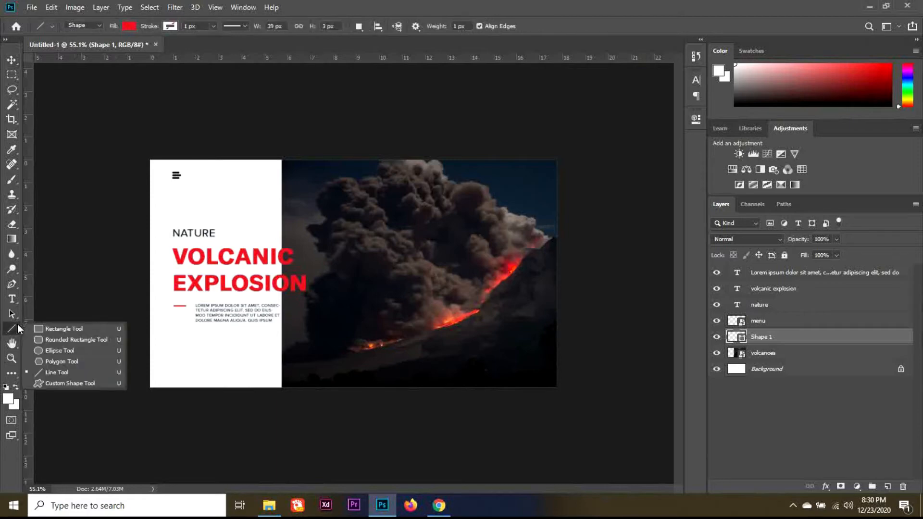
{"action": "left_click", "coordinate": [63, 329]}
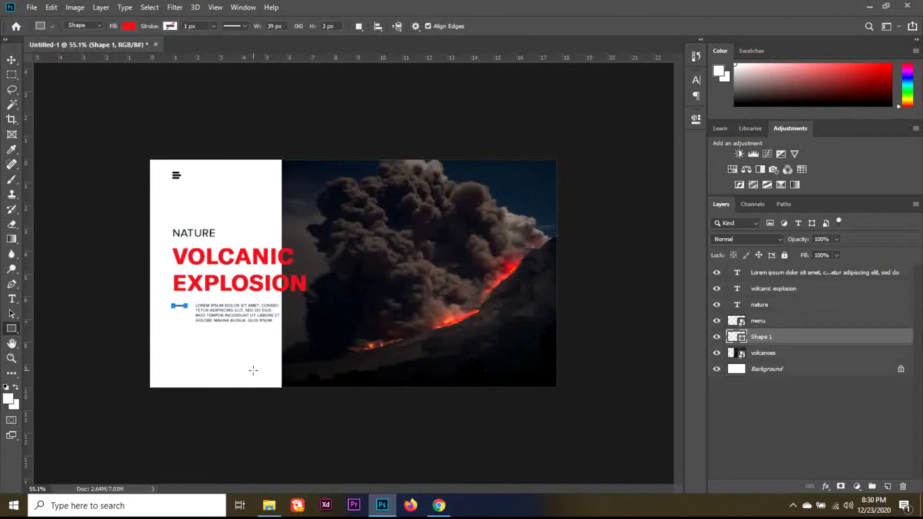
{"action": "left_click_drag", "start_coordinate": [259, 367], "coordinate": [280, 391]}
{"action": "left_click", "coordinate": [664, 115]}
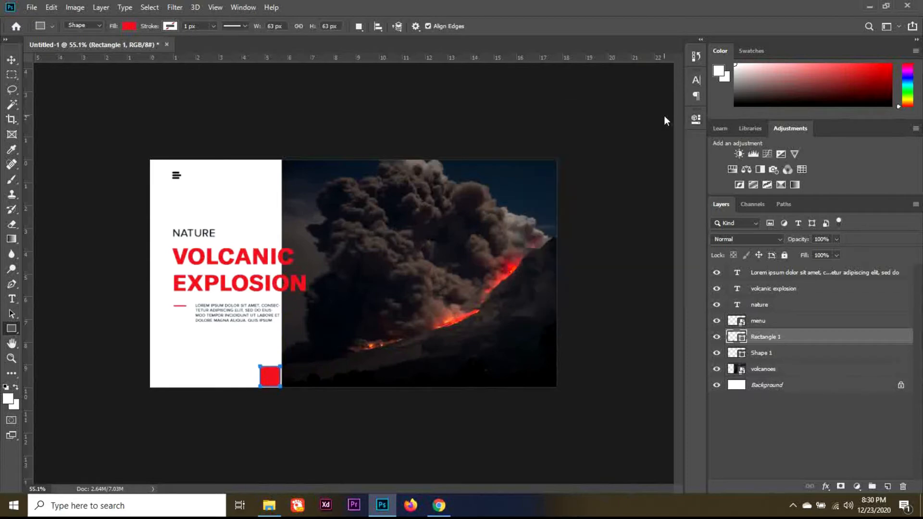
- Move the red square flush into the white strip's lower-right corner, against the photo's edge and the page's lower edge
{"action": "left_click", "coordinate": [12, 60]}
{"action": "scroll", "coordinate": [290, 392], "scroll_direction": "up", "scroll_amount": 7}
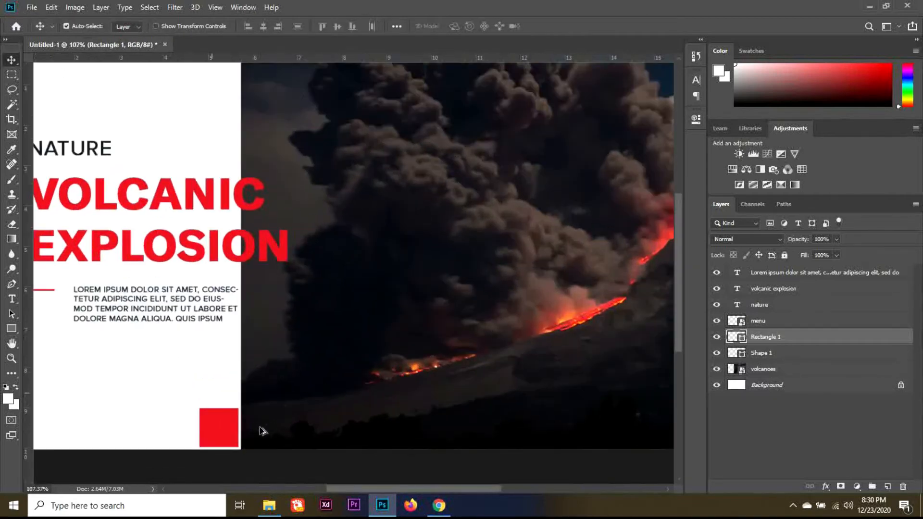
{"action": "scroll", "coordinate": [241, 432], "scroll_direction": "down", "scroll_amount": 1}
{"action": "left_click_drag", "start_coordinate": [230, 426], "coordinate": [233, 421]}
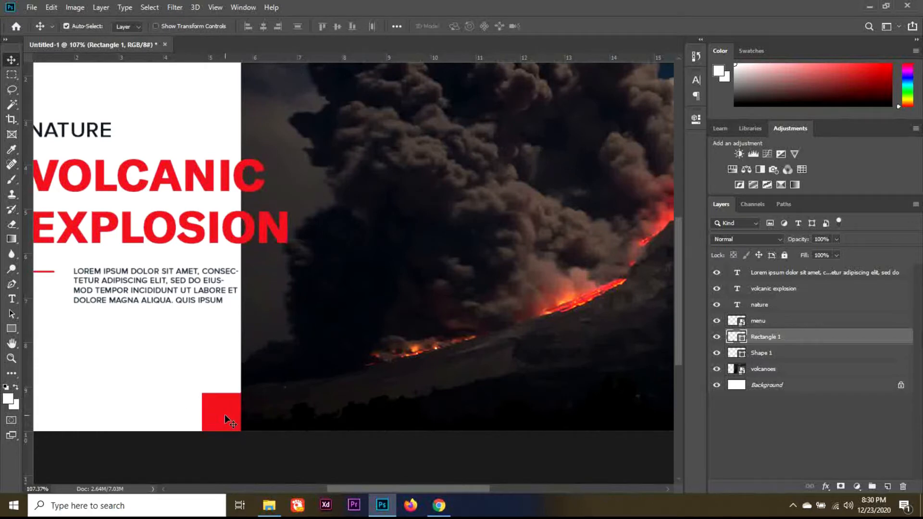
- Duplicate the red square and shift the copy straight up until its lower edge meets the original's upper edge
{"action": "key", "text": "ctrl+j"}
{"action": "key", "text": "shift+Up"}
{"action": "key", "text": "shift+Up"}
{"action": "key", "text": "shift+Up"}
{"action": "key", "text": "shift+Up"}
{"action": "key", "text": "shift+Up"}
{"action": "key", "text": "shift+Up"}
{"action": "key", "text": "shift+Up"}
{"action": "key", "text": "shift+Up"}
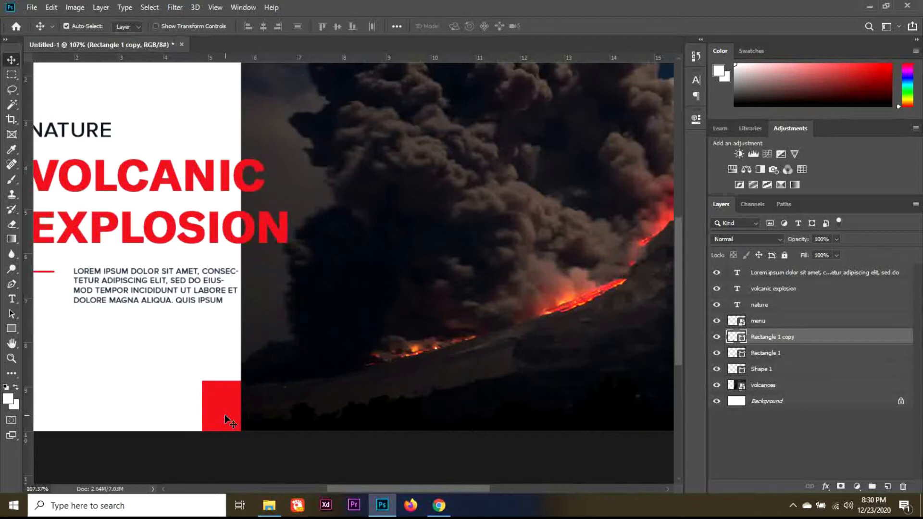
{"action": "key", "text": "Down"}
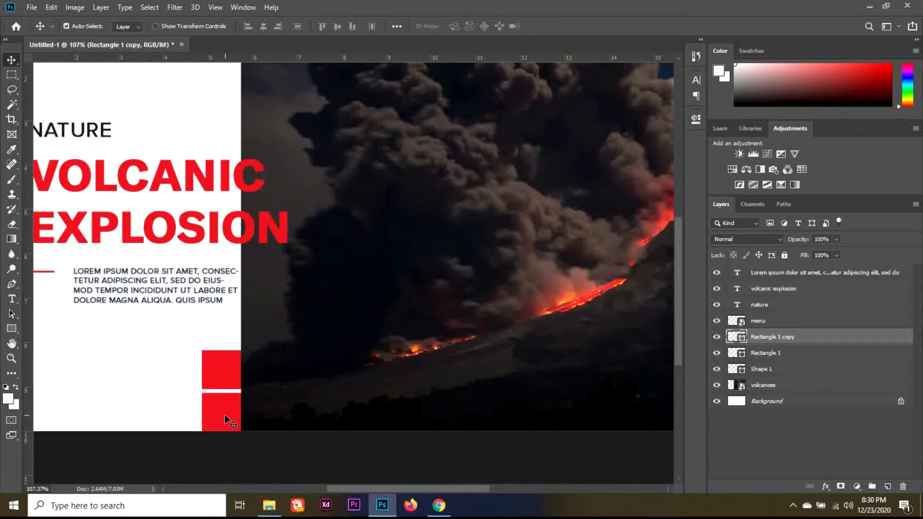
{"action": "key", "text": "shift+Up"}
{"action": "key", "text": "shift+Down"}
{"action": "key", "text": "Down"}
{"action": "key", "text": "Down"}
{"action": "key", "text": "Down"}
{"action": "key", "text": "Down"}
{"action": "key", "text": "Down"}
{"action": "key", "text": "Down"}
{"action": "key", "text": "Down"}
{"action": "key", "text": "Down"}
- Shift the copied square onto the photo until its lower-left corner meets the original square's upper-right corner
{"action": "key", "text": "shift+Right"}
{"action": "key", "text": "shift+Right"}
{"action": "key", "text": "shift+Right"}
{"action": "key", "text": "shift+Right"}
{"action": "key", "text": "shift+Right"}
{"action": "key", "text": "shift+Right"}
{"action": "key", "text": "shift+Right"}
{"action": "key", "text": "Right"}
{"action": "key", "text": "Right"}
{"action": "key", "text": "Right"}
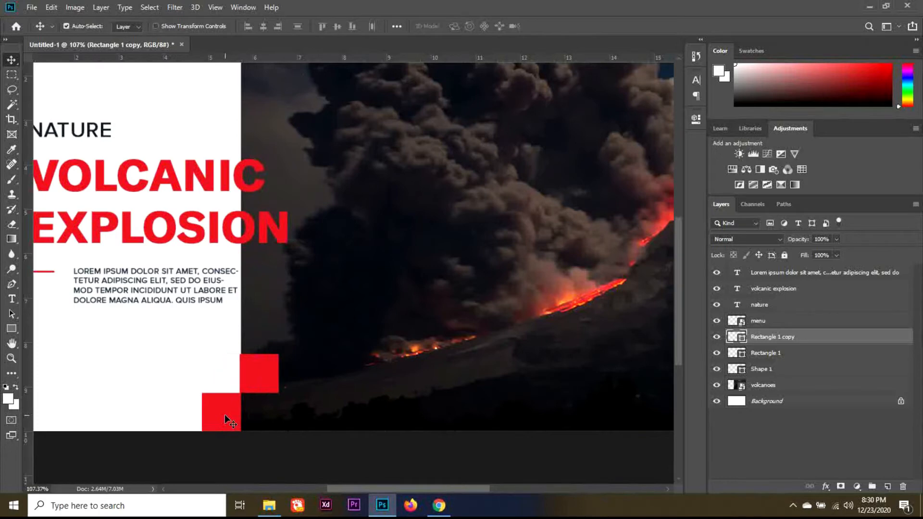
{"action": "key", "text": "Right"}
{"action": "key", "text": "Right"}
{"action": "key", "text": "Right"}
- Draw a vertical line about 29 px tall on the photo's dark area and fill it with white (ffffff)
{"action": "left_click_drag", "start_coordinate": [15, 330], "coordinate": [51, 371]}
{"action": "left_click_drag", "start_coordinate": [389, 329], "coordinate": [390, 344]}
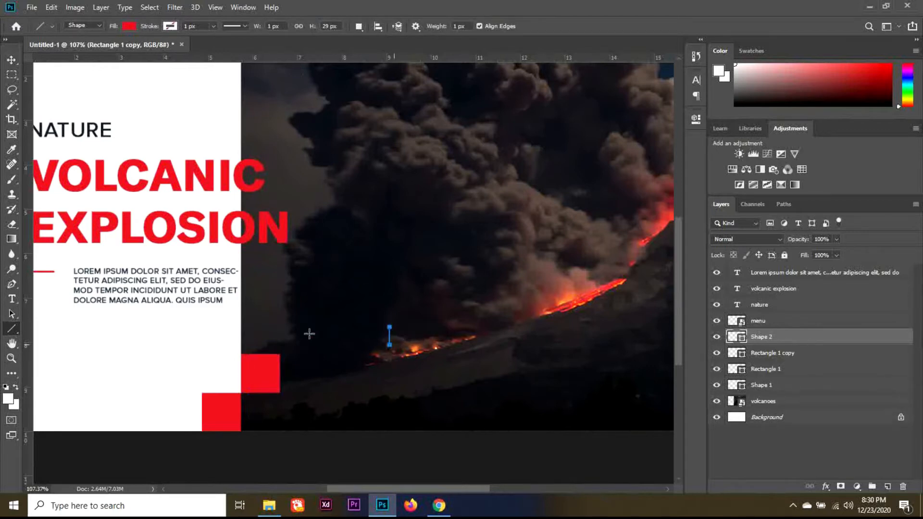
{"action": "left_click", "coordinate": [129, 26]}
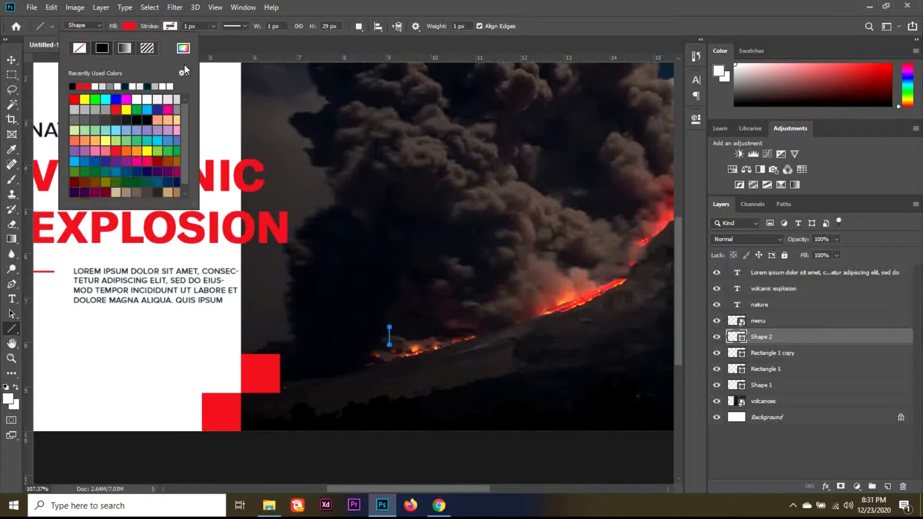
{"action": "left_click", "coordinate": [183, 48]}
{"action": "left_click_drag", "start_coordinate": [608, 327], "coordinate": [609, 276]}
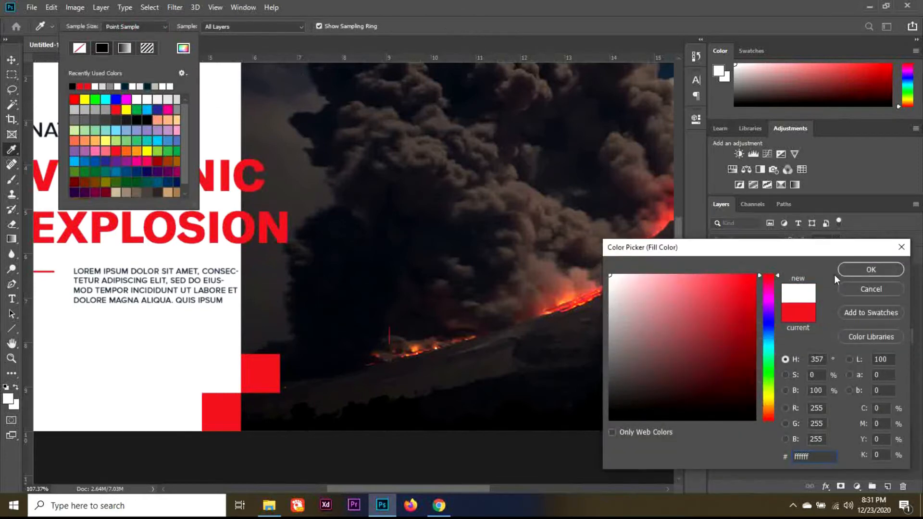
{"action": "left_click", "coordinate": [847, 270]}
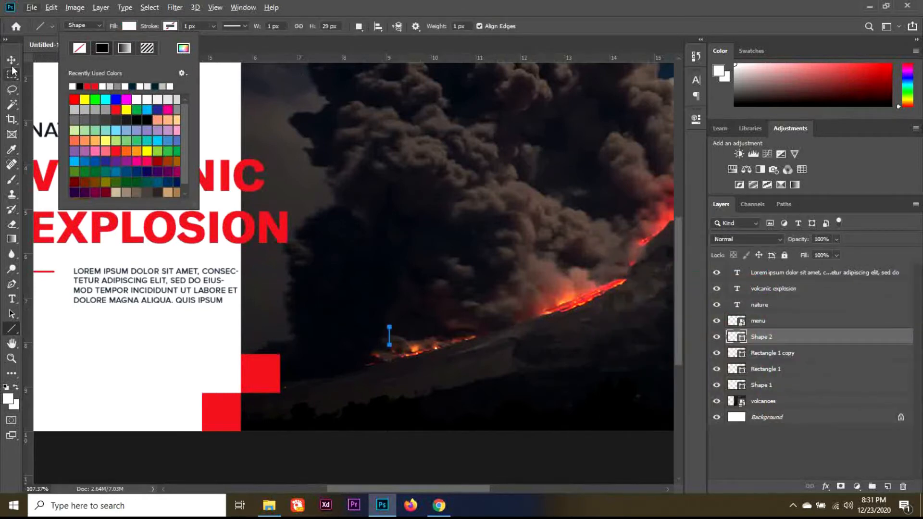
- Thicken the white vertical line with Free Transform and shorten it from its lower end
{"action": "left_click", "coordinate": [11, 61]}
{"action": "scroll", "coordinate": [392, 347], "scroll_direction": "up", "scroll_amount": 5}
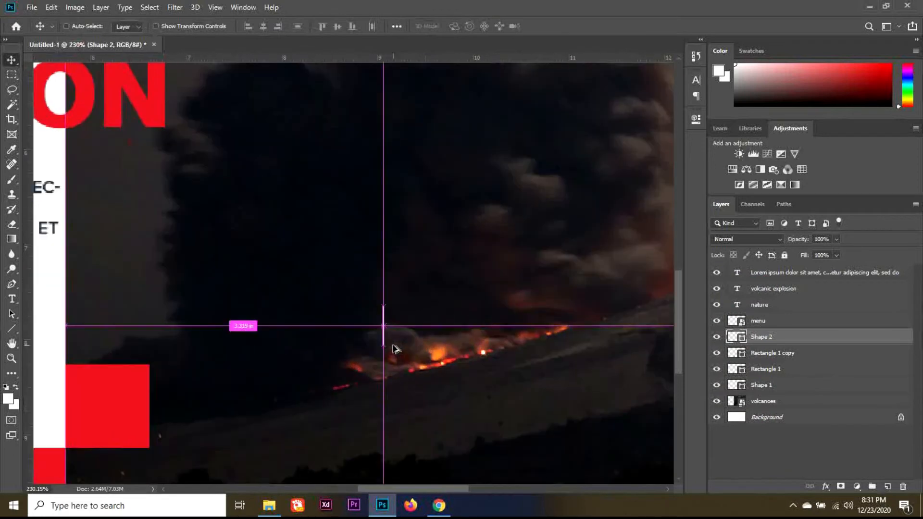
{"action": "key", "text": "ctrl+t"}
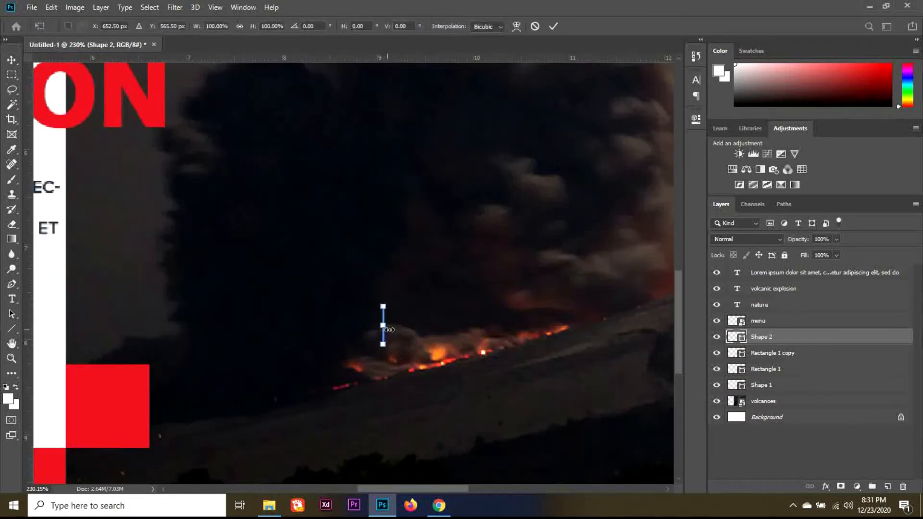
{"action": "left_click_drag", "start_coordinate": [390, 330], "coordinate": [382, 316]}
{"action": "scroll", "coordinate": [389, 331], "scroll_direction": "up", "scroll_amount": 5}
{"action": "key", "text": "Return"}
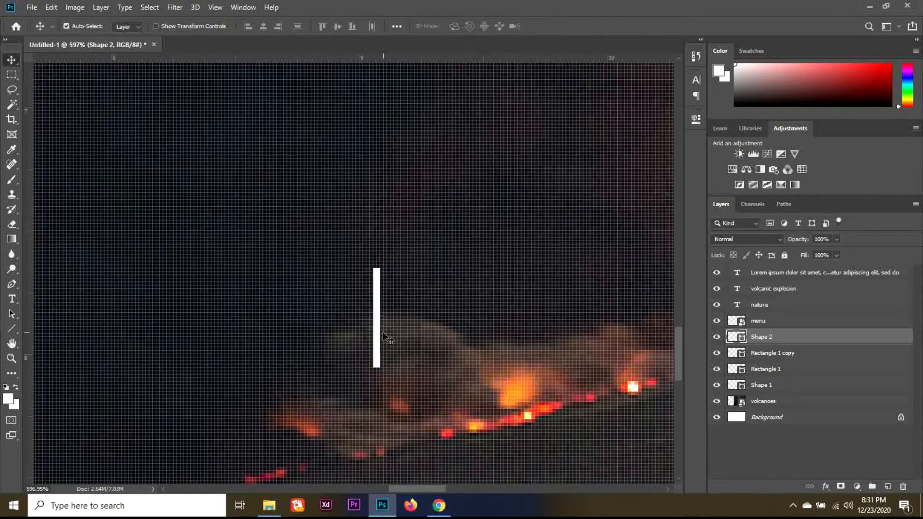
{"action": "key", "text": "ctrl+t"}
{"action": "left_click_drag", "start_coordinate": [376, 368], "coordinate": [378, 354]}
{"action": "key", "text": "Return"}
- Duplicate the white line beside the original, scale the copy's height to 33.33% and rotate it -30°
{"action": "key", "text": "ctrl+j"}
{"action": "left_click_drag", "start_coordinate": [378, 357], "coordinate": [434, 292]}
{"action": "key", "text": "ctrl+t"}
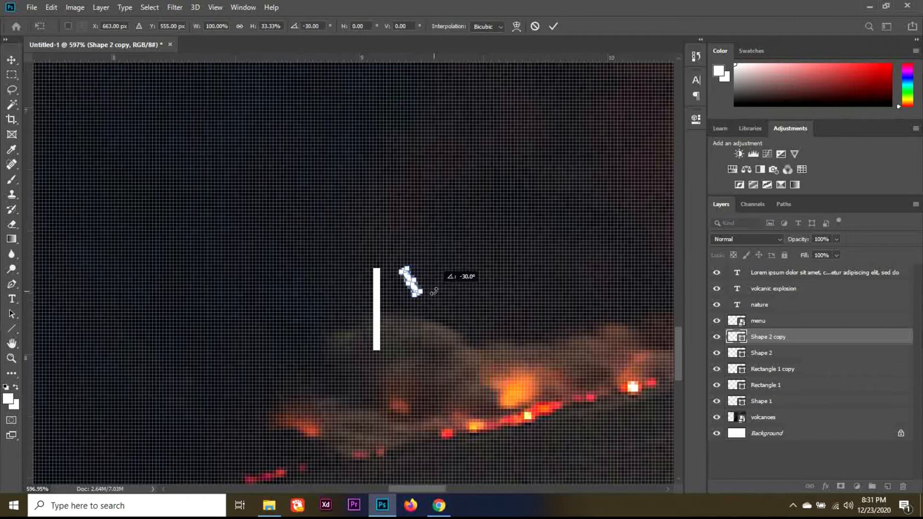
{"action": "key", "text": "Return"}
- Attach the short slanted line to the upper end of the vertical line to form a half arrowhead
{"action": "left_click_drag", "start_coordinate": [423, 292], "coordinate": [391, 289]}
{"action": "scroll", "coordinate": [404, 296], "scroll_direction": "down", "scroll_amount": 1}
{"action": "key", "text": "Left"}
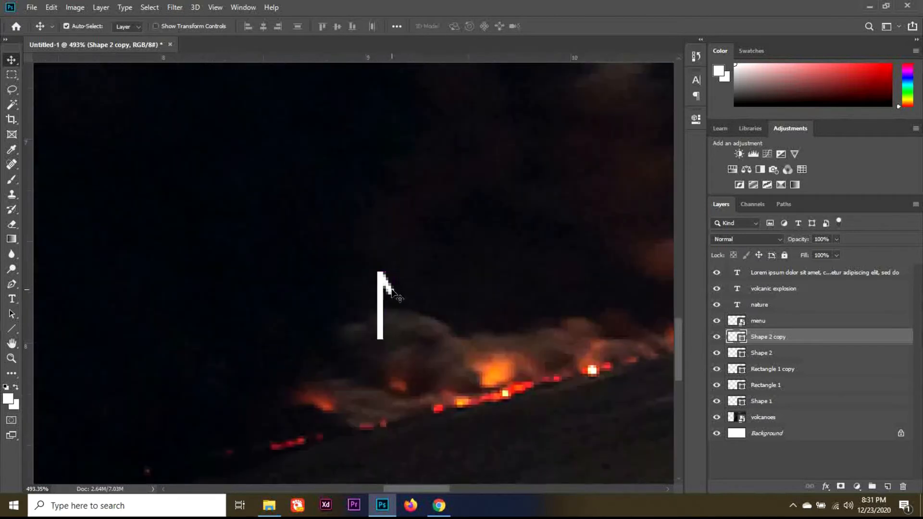
- Select both white line layers and merge their shapes into a single arrow
{"action": "left_click", "coordinate": [775, 355], "text": "ctrl"}
{"action": "scroll", "coordinate": [438, 392], "scroll_direction": "right", "scroll_amount": 3}
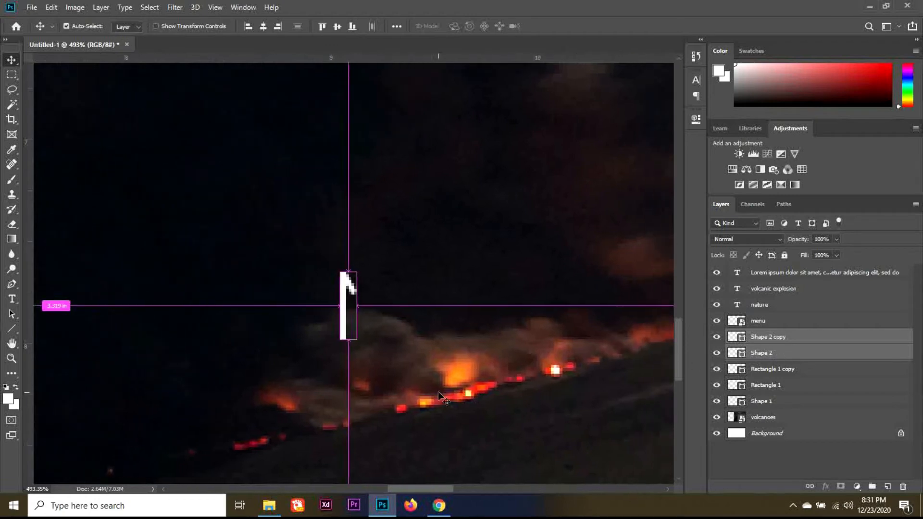
{"action": "scroll", "coordinate": [401, 392], "scroll_direction": "down", "scroll_amount": 6}
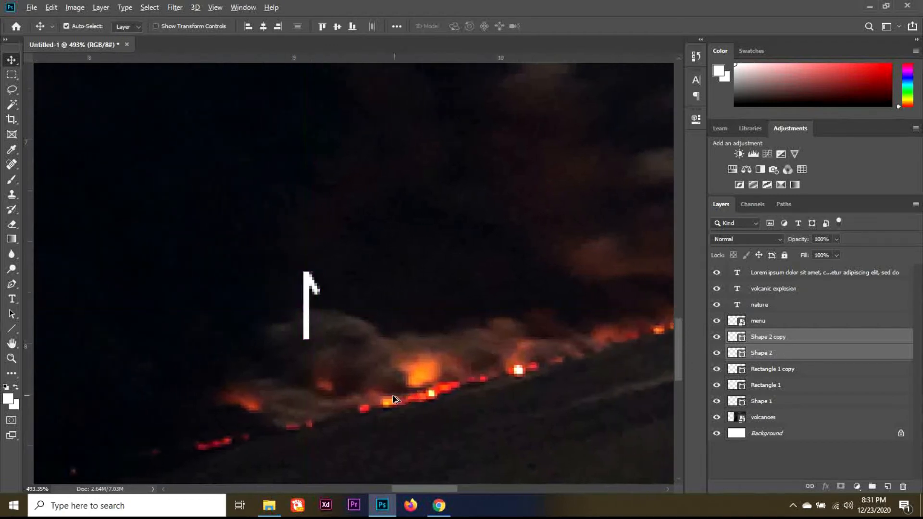
{"action": "scroll", "coordinate": [369, 403], "scroll_direction": "down", "scroll_amount": 1}
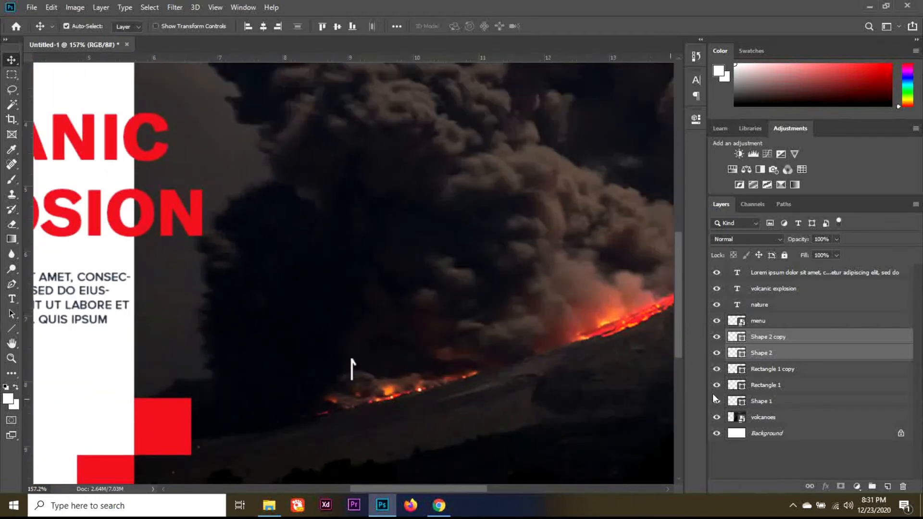
{"action": "right_click", "coordinate": [794, 346]}
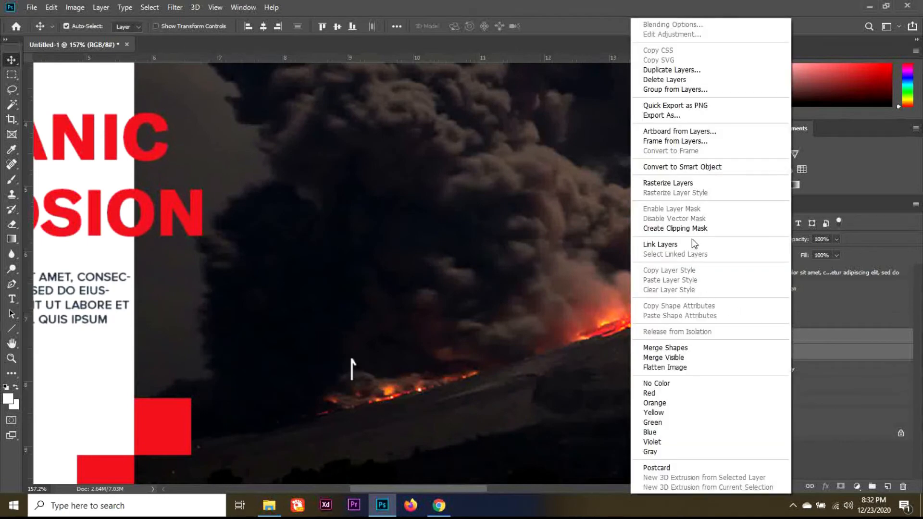
{"action": "left_click", "coordinate": [686, 350]}
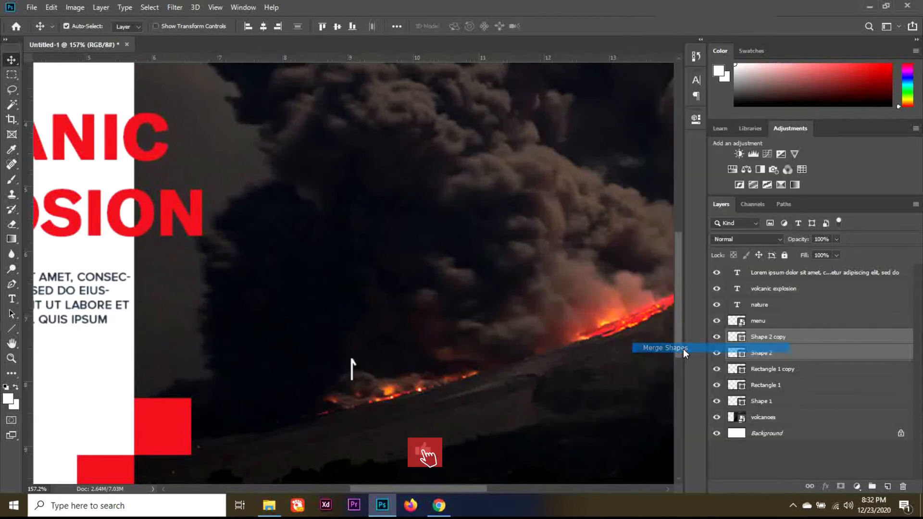
- Move the merged white arrow to the centre of the upper red square
{"action": "left_click_drag", "start_coordinate": [351, 368], "coordinate": [162, 419]}
{"action": "key", "text": "ctrl+z"}
{"action": "key", "text": "ctrl+z"}
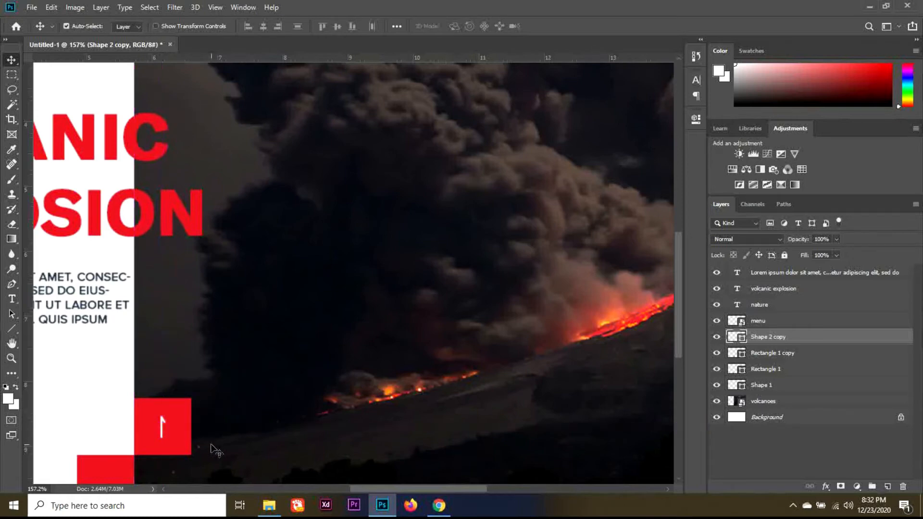
- Duplicate the white arrow and move the copy down and left to the centre of the lower red square
{"action": "key", "text": "ctrl+j"}
{"action": "scroll", "coordinate": [212, 450], "scroll_direction": "down", "scroll_amount": 1}
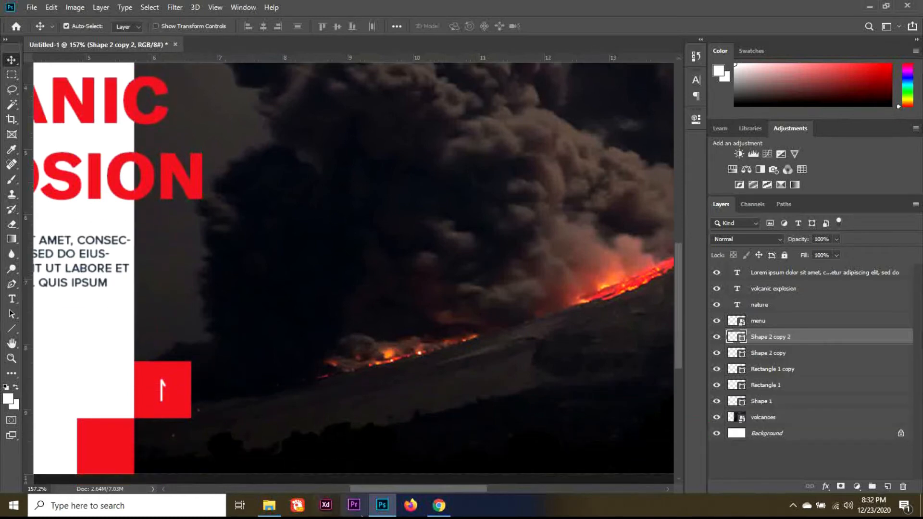
{"action": "left_click_drag", "start_coordinate": [415, 489], "coordinate": [380, 488]}
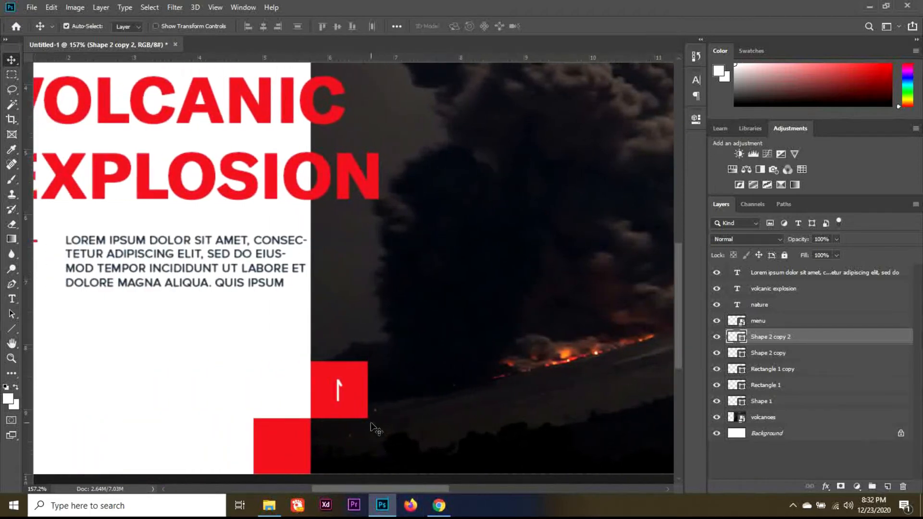
{"action": "key", "text": "shift+Down"}
{"action": "key", "text": "shift+Down"}
{"action": "key", "text": "shift+Down"}
{"action": "key", "text": "shift+Down"}
{"action": "key", "text": "shift+Down"}
{"action": "key", "text": "shift+Down"}
{"action": "key", "text": "shift+Down"}
{"action": "key", "text": "shift+Down"}
{"action": "key", "text": "shift+Left"}
{"action": "key", "text": "shift+Left"}
{"action": "key", "text": "shift+Left"}
{"action": "key", "text": "shift+Left"}
{"action": "key", "text": "shift+Left"}
{"action": "key", "text": "shift+Left"}
{"action": "key", "text": "shift+Left"}
{"action": "key", "text": "shift+Left"}
{"action": "key", "text": "shift+Left"}
{"action": "key", "text": "shift+Left"}
{"action": "left_click_drag", "start_coordinate": [268, 453], "coordinate": [282, 455]}
- Rotate the arrow in the lower red square half a turn so that it points down
{"action": "key", "text": "ctrl+t"}
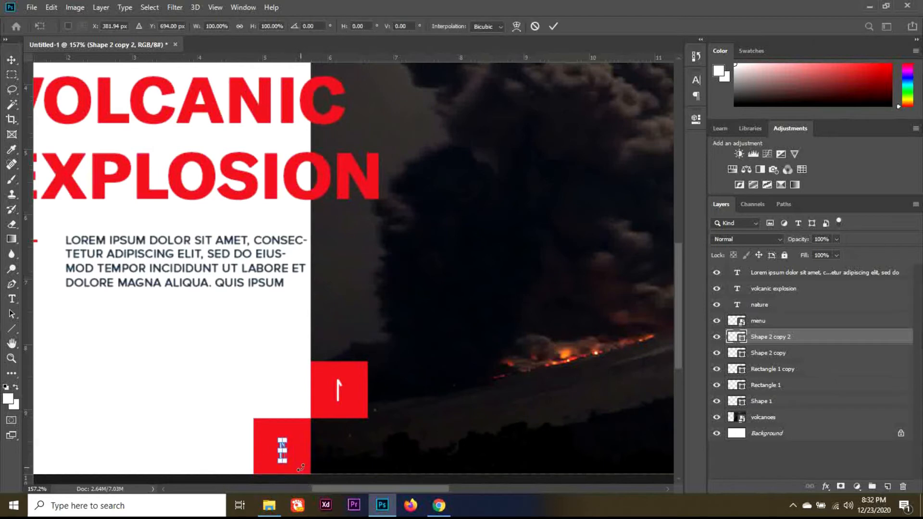
{"action": "left_click_drag", "start_coordinate": [300, 468], "coordinate": [285, 454]}
{"action": "key", "text": "Return"}
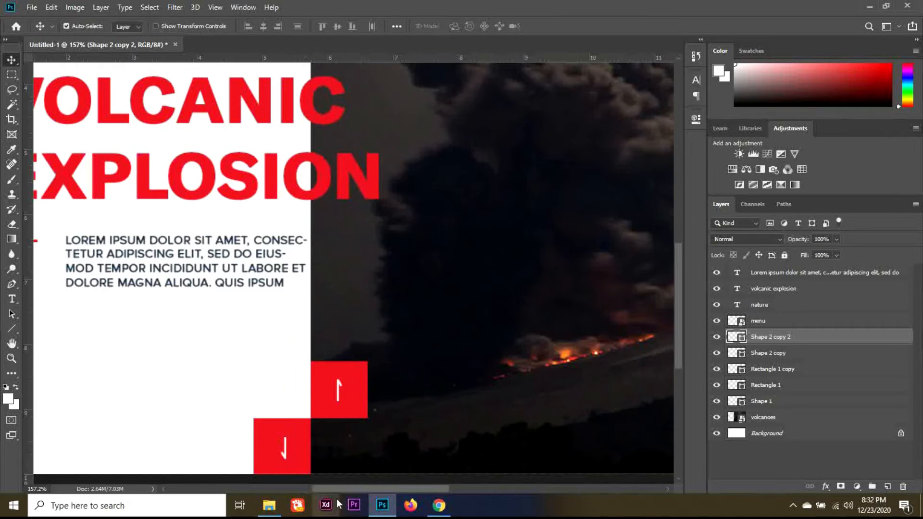
- Add the page counter text "02 / 04" near the lower-left corner of the white strip
{"action": "scroll", "coordinate": [401, 398], "scroll_direction": "down", "scroll_amount": 10}
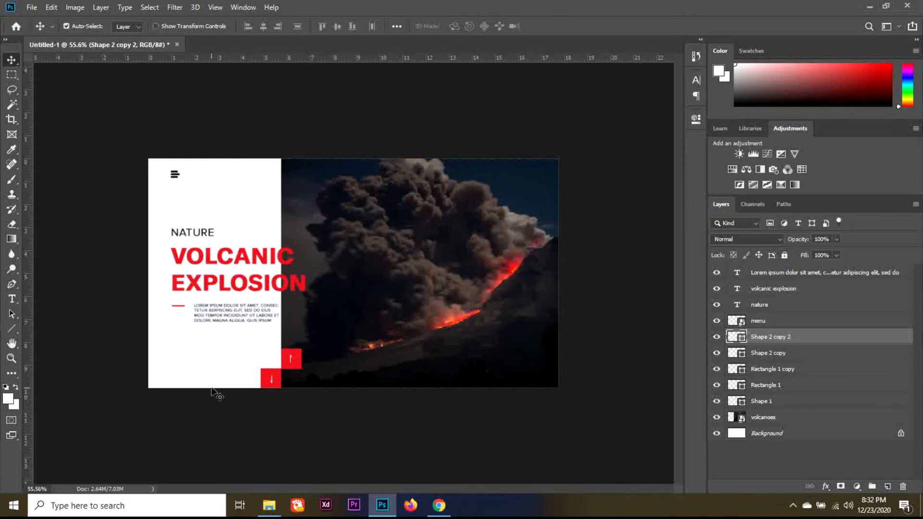
{"action": "scroll", "coordinate": [182, 404], "scroll_direction": "up", "scroll_amount": 3}
{"action": "scroll", "coordinate": [92, 433], "scroll_direction": "up", "scroll_amount": 2}
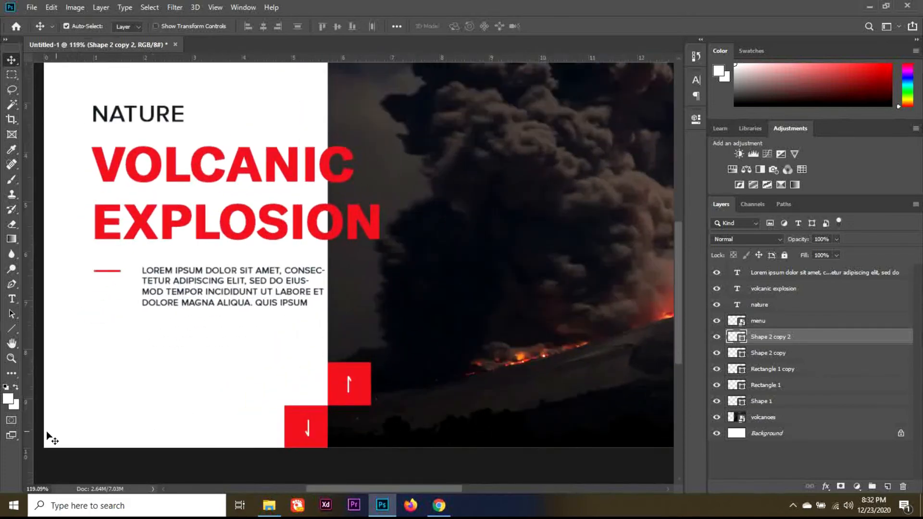
{"action": "left_click", "coordinate": [12, 302]}
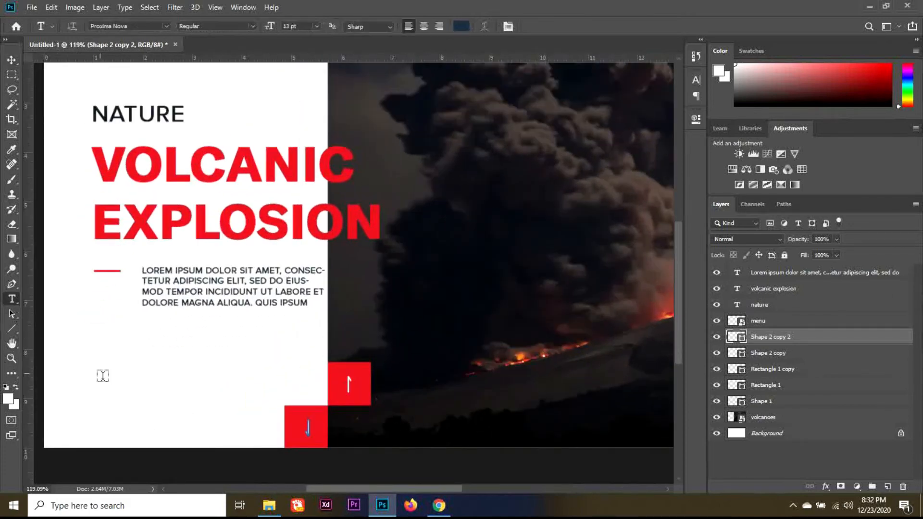
{"action": "left_click", "coordinate": [85, 413]}
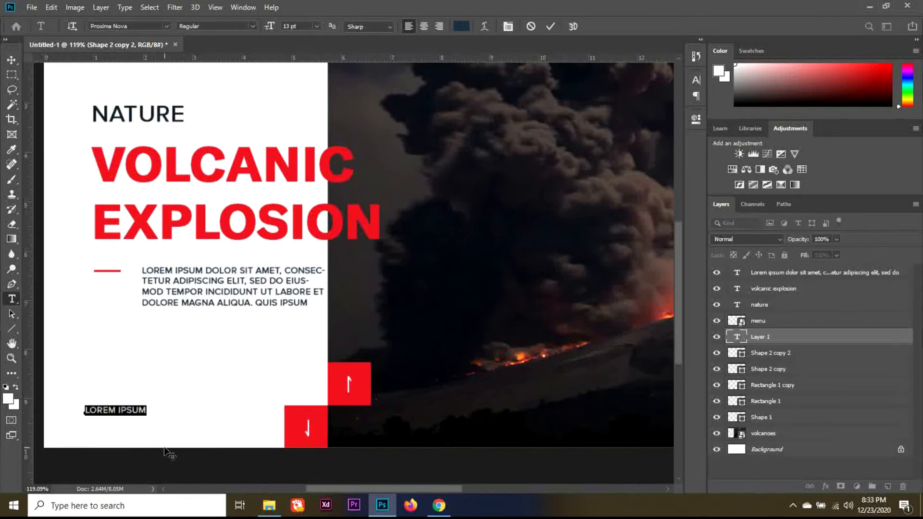
{"action": "type", "text": "02"}
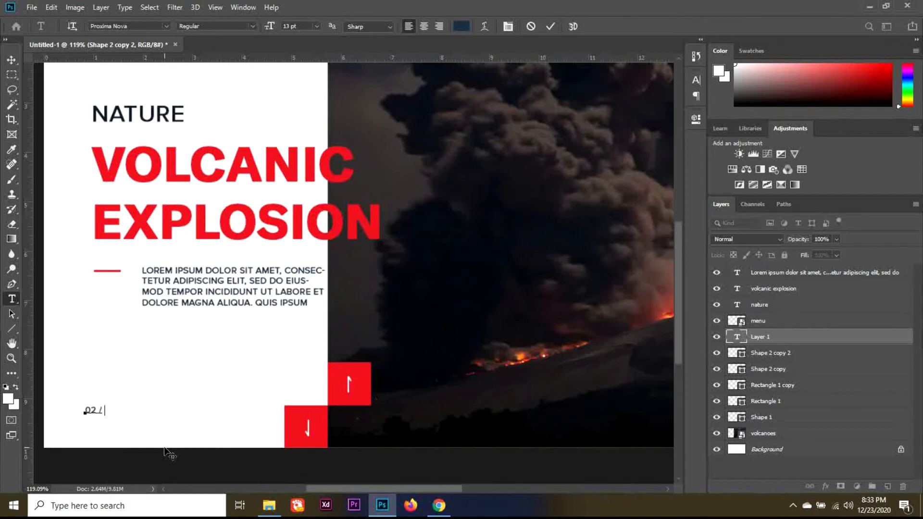
{"action": "type", "text": " / 04"}
- Set the "02 / 04" page counter text to the Thin font style and colour it grey #8c8c8c
{"action": "key", "text": "ctrl+a"}
{"action": "left_click", "coordinate": [252, 27]}
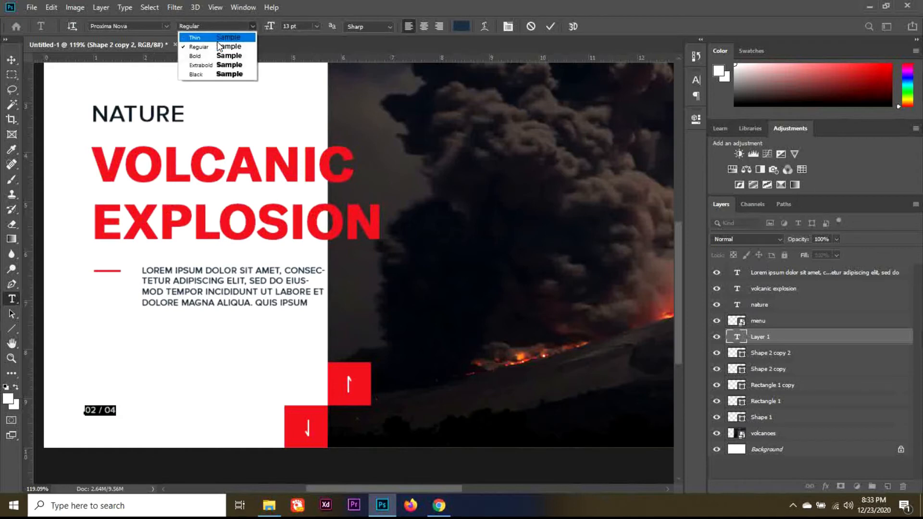
{"action": "left_click", "coordinate": [195, 35]}
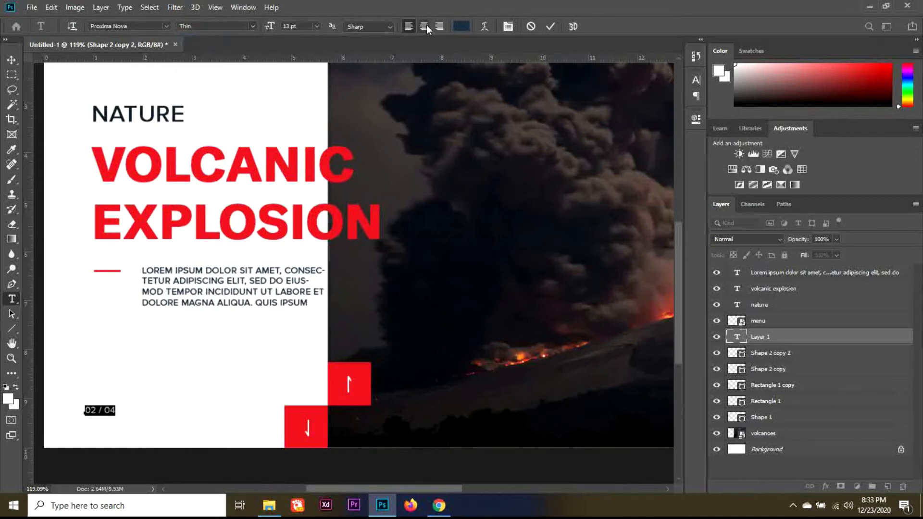
{"action": "left_click", "coordinate": [462, 27]}
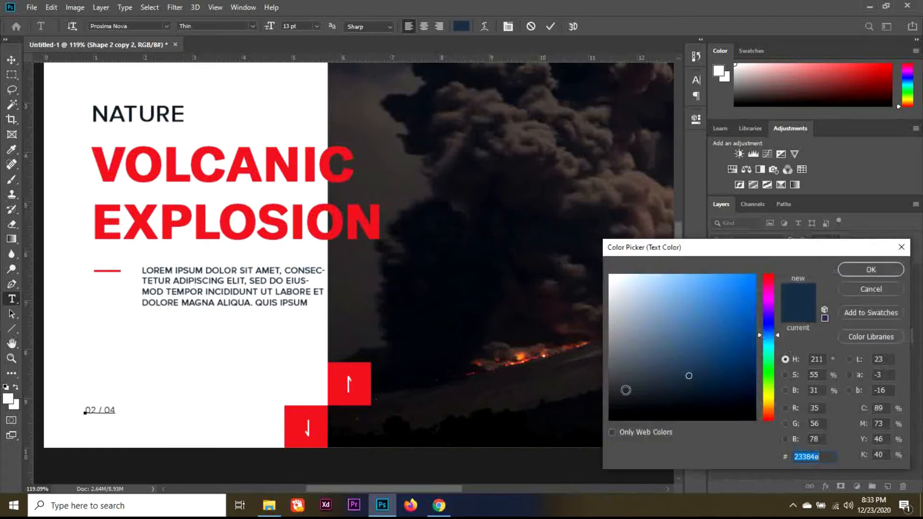
{"action": "left_click", "coordinate": [615, 356]}
{"action": "left_click_drag", "start_coordinate": [615, 356], "coordinate": [591, 338]}
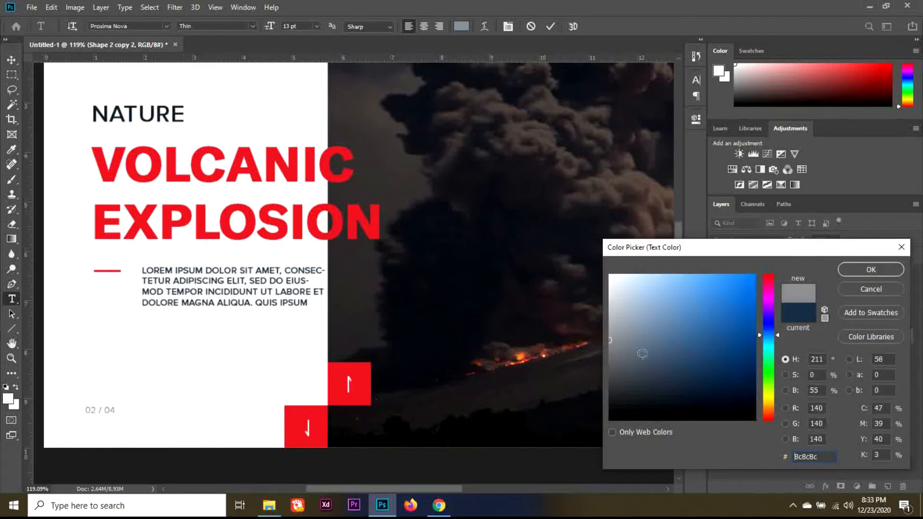
{"action": "left_click", "coordinate": [849, 272]}
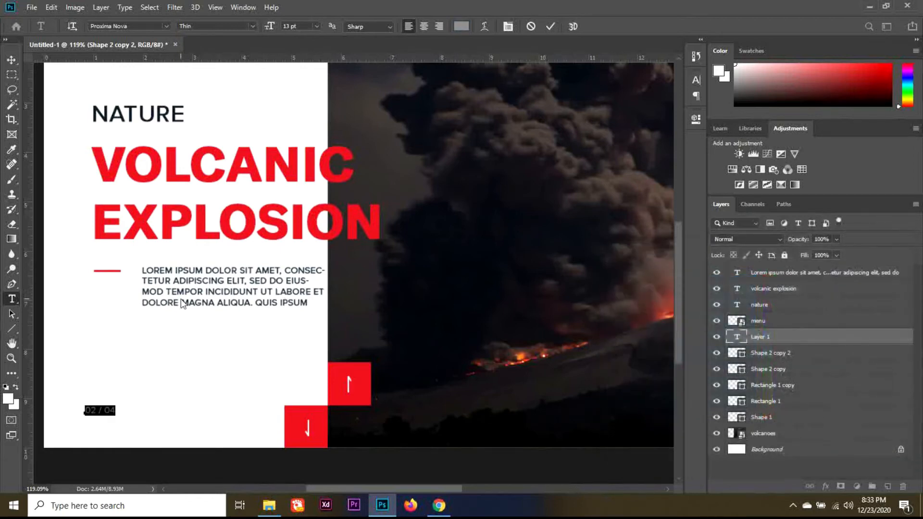
- Move the page counter slightly right so that it lines up with the left edge of the headline
{"action": "left_click", "coordinate": [12, 60]}
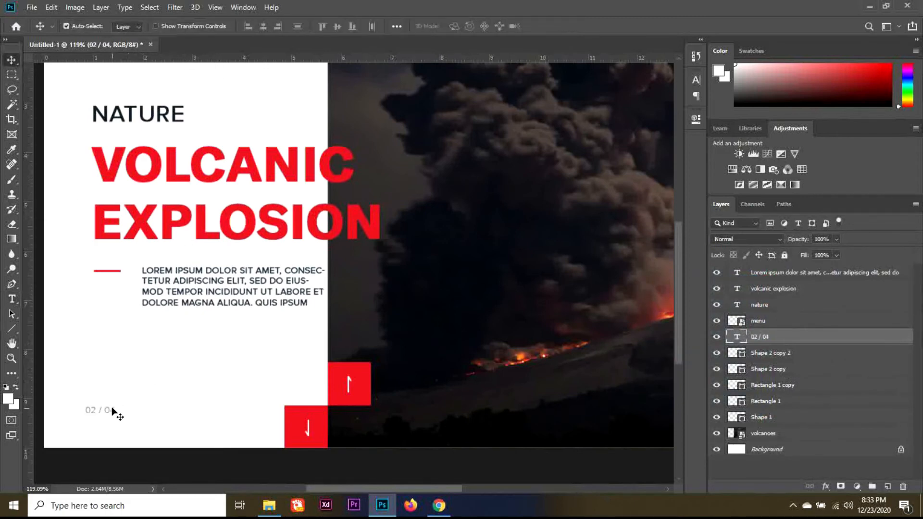
{"action": "left_click_drag", "start_coordinate": [111, 412], "coordinate": [117, 415]}
{"action": "scroll", "coordinate": [361, 383], "scroll_direction": "down", "scroll_amount": 5}
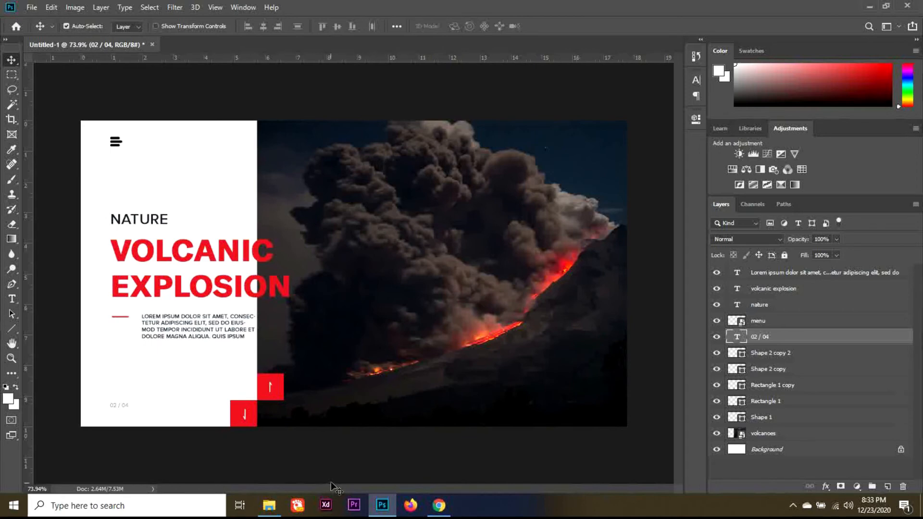
- Place the search icon file "1" from the volcano folder in File Explorer, scaled to 7.37%, near the photo's upper-right corner
{"action": "left_click", "coordinate": [269, 506]}
{"action": "left_click", "coordinate": [134, 142]}
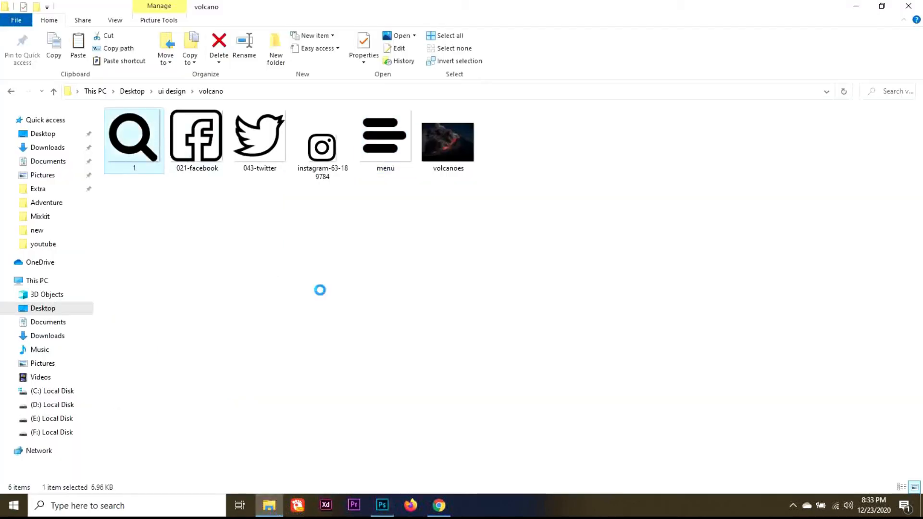
{"action": "left_click_drag", "start_coordinate": [390, 417], "coordinate": [489, 322]}
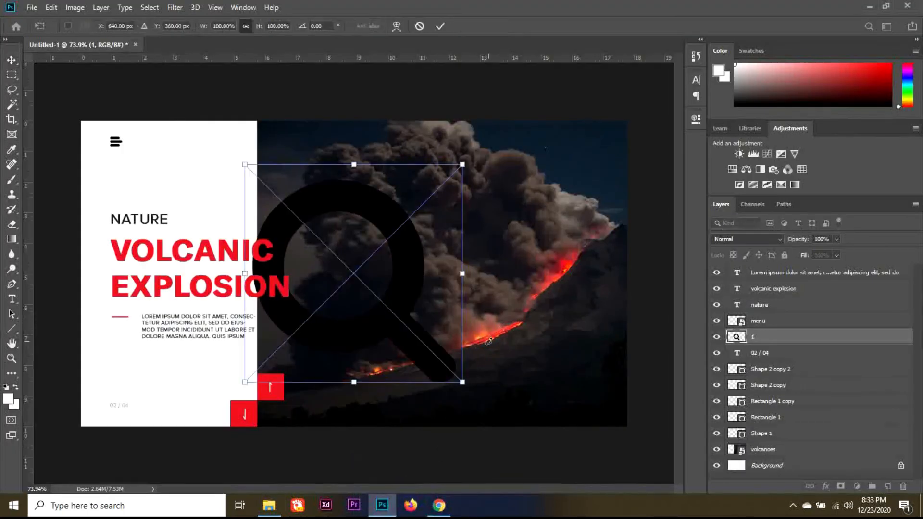
{"action": "left_click_drag", "start_coordinate": [468, 382], "coordinate": [614, 151]}
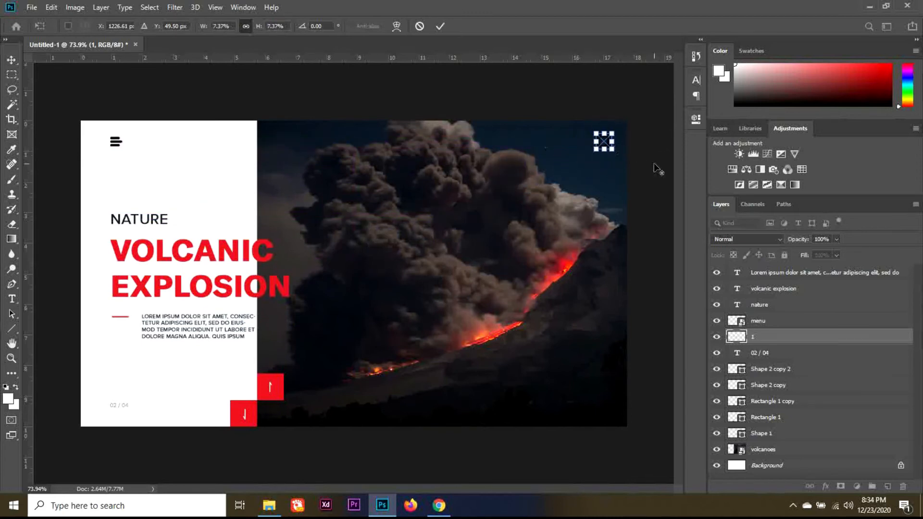
{"action": "key", "text": "Return"}
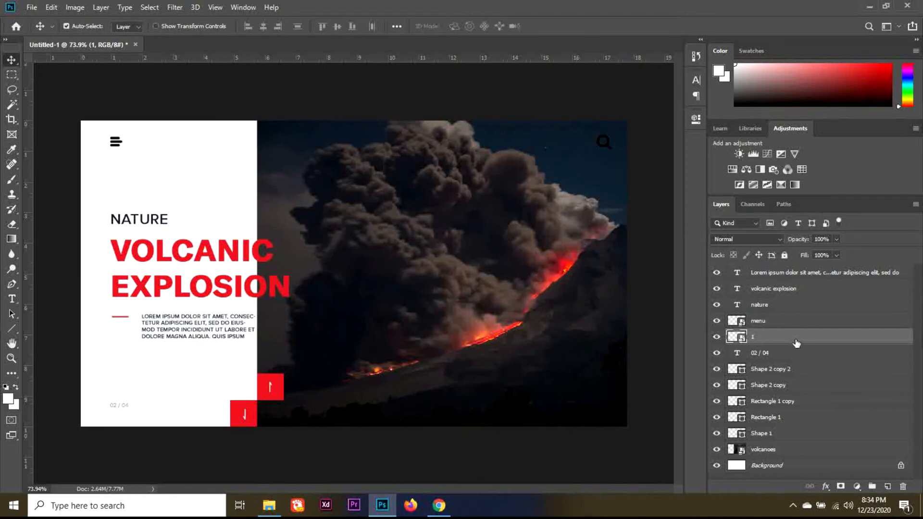
- Apply a white (#ffffff) Color Overlay to the search icon layer
{"action": "key", "text": "space"}
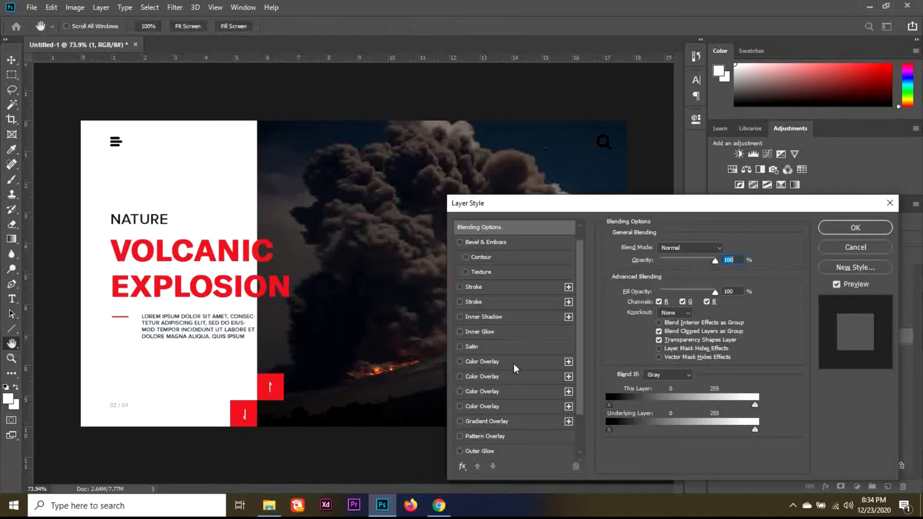
{"action": "left_click", "coordinate": [483, 376]}
{"action": "left_click", "coordinate": [726, 250]}
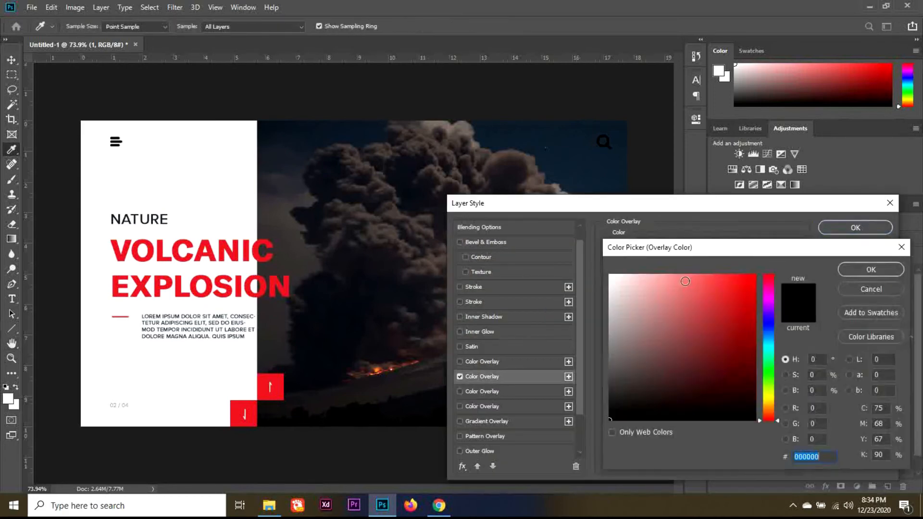
{"action": "left_click", "coordinate": [616, 293]}
{"action": "left_click_drag", "start_coordinate": [616, 294], "coordinate": [610, 274]}
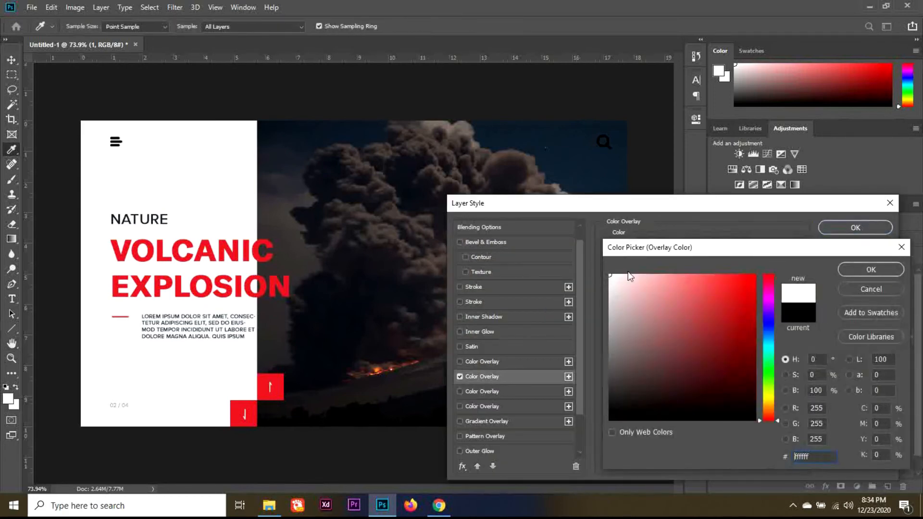
{"action": "left_click", "coordinate": [871, 270]}
{"action": "left_click", "coordinate": [861, 227]}
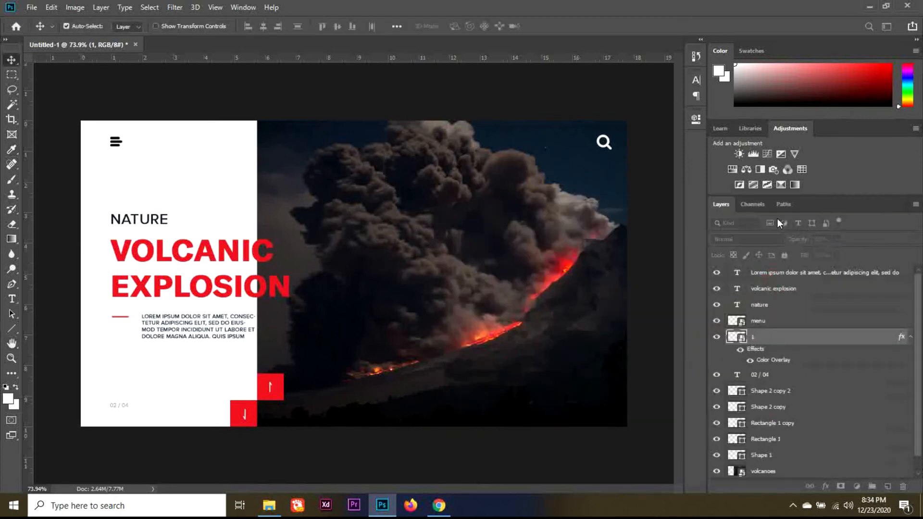
- Scale the white search icon down slightly in the photo's upper-right corner
{"action": "key", "text": "ctrl+t"}
{"action": "scroll", "coordinate": [610, 152], "scroll_direction": "up", "scroll_amount": 5}
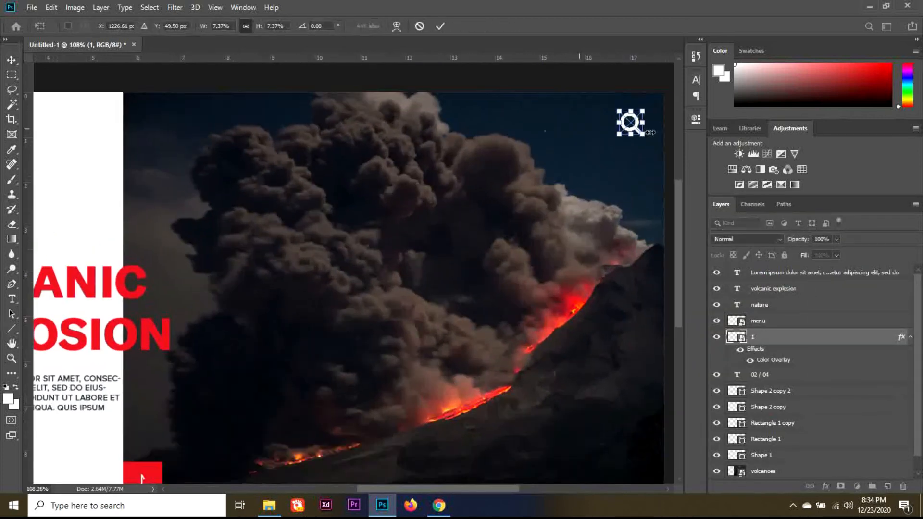
{"action": "left_click_drag", "start_coordinate": [643, 135], "coordinate": [637, 129]}
{"action": "key", "text": "Return"}
{"action": "scroll", "coordinate": [443, 275], "scroll_direction": "down", "scroll_amount": 6}
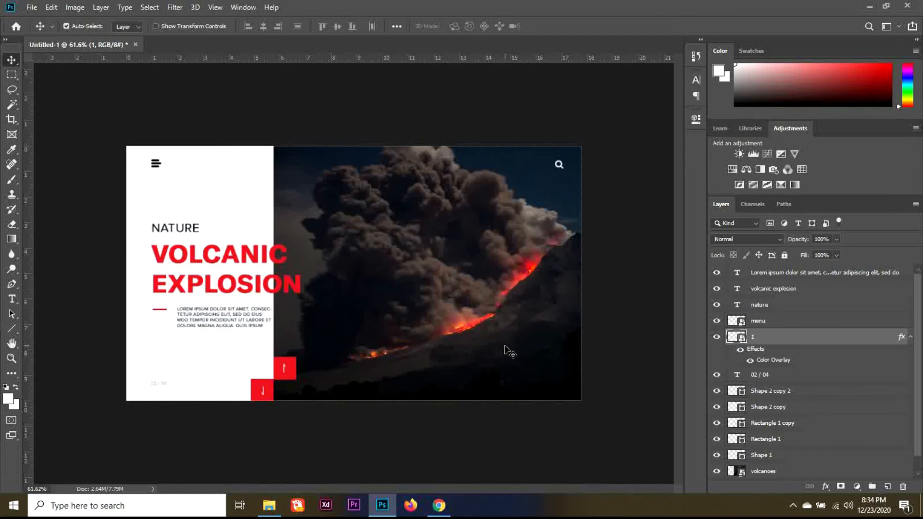
- Place the 021-facebook, 043-twitter and instagram-63-189784 icons from the volcano folder in File Explorer at the page centre
{"action": "left_click", "coordinate": [269, 505]}
{"action": "left_click_drag", "start_coordinate": [332, 213], "coordinate": [382, 276]}
{"action": "key", "text": "Return"}
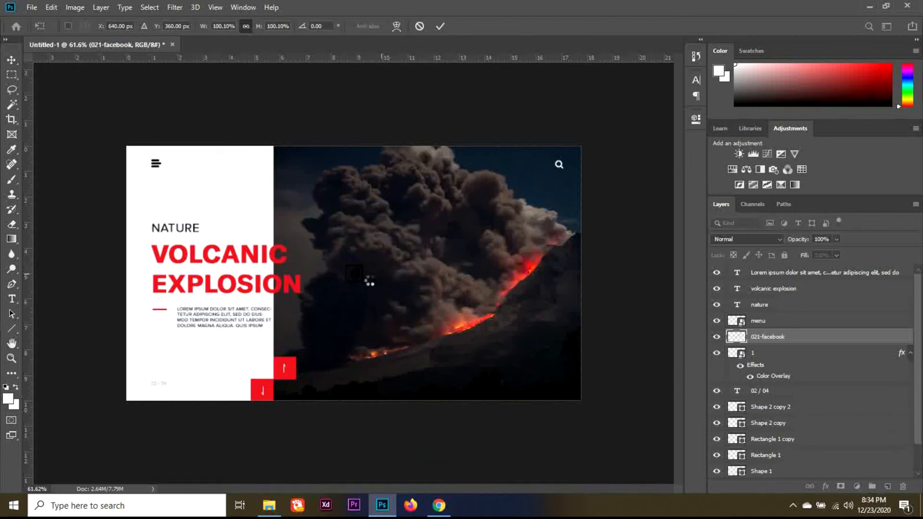
{"action": "left_click_drag", "start_coordinate": [428, 347], "coordinate": [368, 283]}
{"action": "key", "text": "Return"}
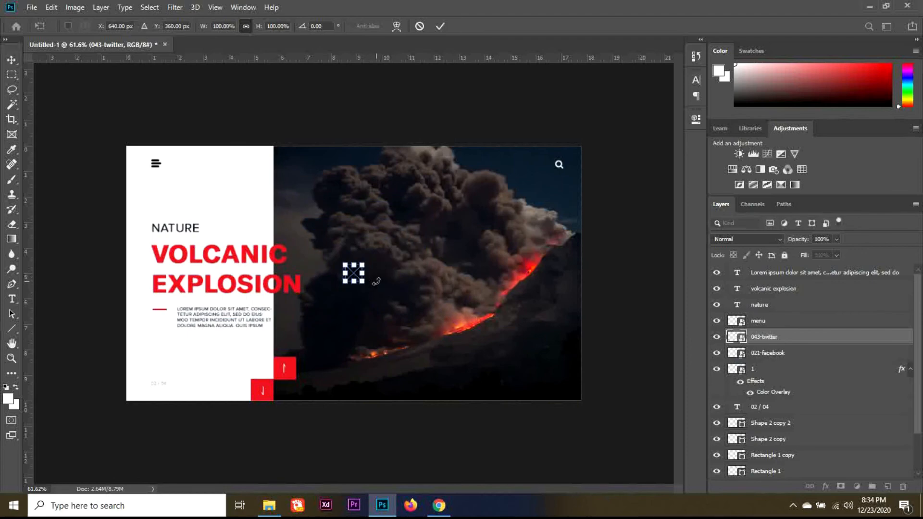
{"action": "key", "text": "Return"}
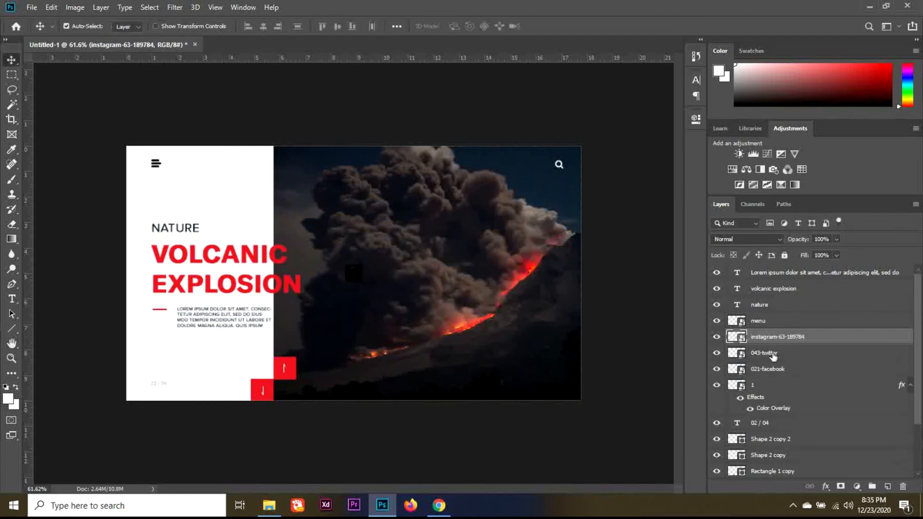
- Move the Facebook, Twitter and Instagram icons together straight right to about X 1210 px, near the photo's right edge
{"action": "left_click", "coordinate": [779, 370], "text": "shift"}
{"action": "key", "text": "shift+Right"}
{"action": "key", "text": "shift+Right"}
{"action": "key", "text": "shift+Right"}
{"action": "key", "text": "shift+Right"}
{"action": "key", "text": "shift+Right"}
{"action": "key", "text": "shift+Right"}
{"action": "key", "text": "shift+Right"}
{"action": "key", "text": "shift+Right"}
{"action": "key", "text": "shift+Right"}
{"action": "key", "text": "shift+Right"}
{"action": "key", "text": "shift+Right"}
{"action": "key", "text": "shift+Right"}
{"action": "key", "text": "shift+Right"}
{"action": "key", "text": "shift+Right"}
{"action": "key", "text": "shift+Right"}
{"action": "key", "text": "shift+Right"}
{"action": "key", "text": "shift+Right"}
{"action": "key", "text": "shift+Right"}
{"action": "key", "text": "shift+Right"}
{"action": "key", "text": "shift+Right"}
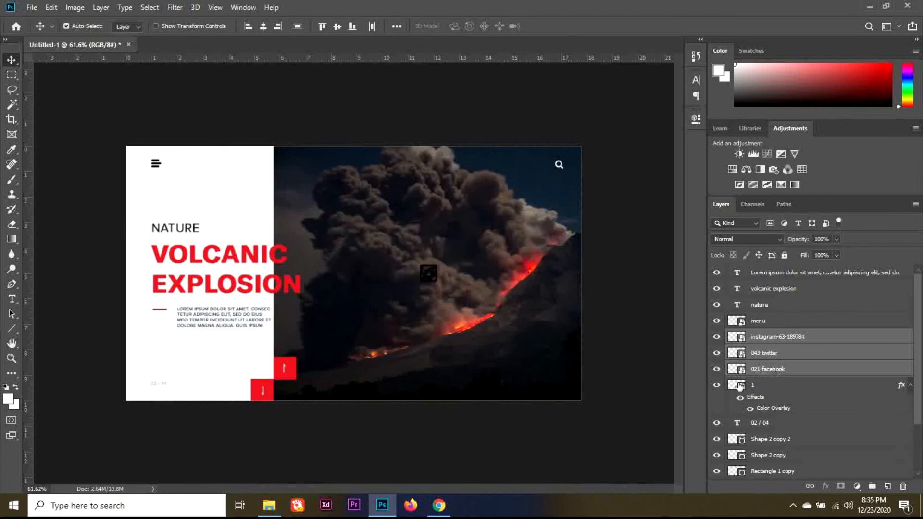
{"action": "key", "text": "shift+Right"}
{"action": "key", "text": "shift+Right"}
{"action": "key", "text": "shift+Right"}
{"action": "key", "text": "shift+Right"}
{"action": "key", "text": "shift+Right"}
{"action": "key", "text": "shift+Right"}
{"action": "key", "text": "shift+Right"}
{"action": "key", "text": "shift+Right"}
{"action": "key", "text": "shift+Right"}
{"action": "key", "text": "shift+Right"}
{"action": "key", "text": "shift+Right"}
{"action": "key", "text": "shift+Right"}
{"action": "key", "text": "shift+Right"}
{"action": "key", "text": "shift+Right"}
{"action": "key", "text": "shift+Right"}
{"action": "key", "text": "shift+Right"}
{"action": "key", "text": "shift+Right"}
{"action": "key", "text": "shift+Right"}
{"action": "key", "text": "shift+Right"}
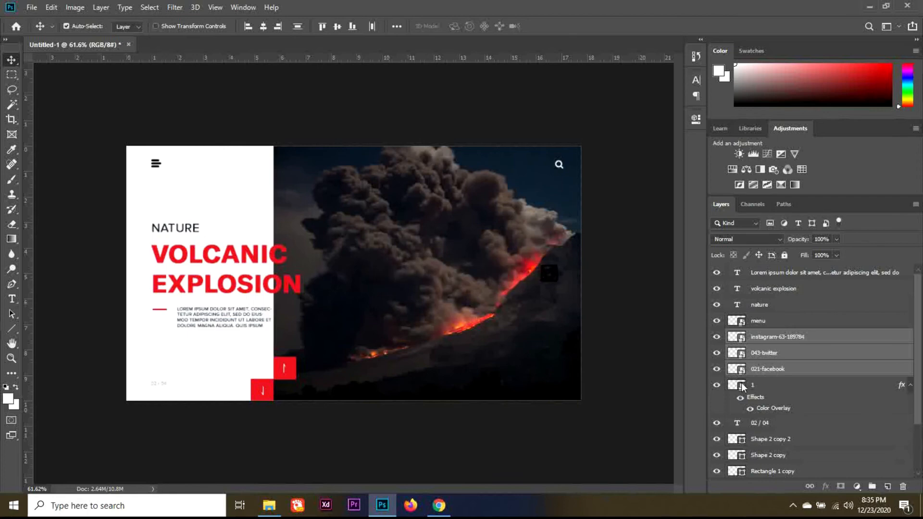
- Scale the three social icons down together and stack them vertically with Facebook on top, Instagram below it and Twitter last
{"action": "scroll", "coordinate": [572, 298], "scroll_direction": "up", "scroll_amount": 2}
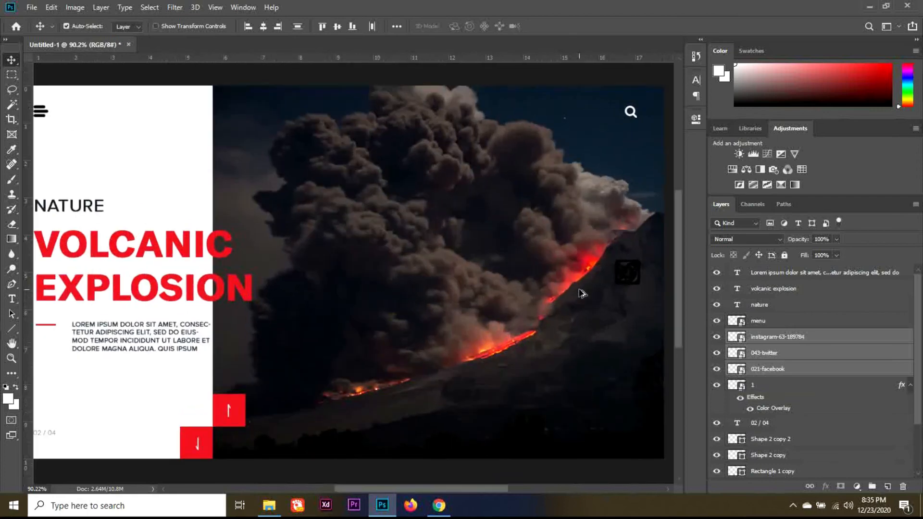
{"action": "left_click_drag", "start_coordinate": [457, 491], "coordinate": [483, 491]}
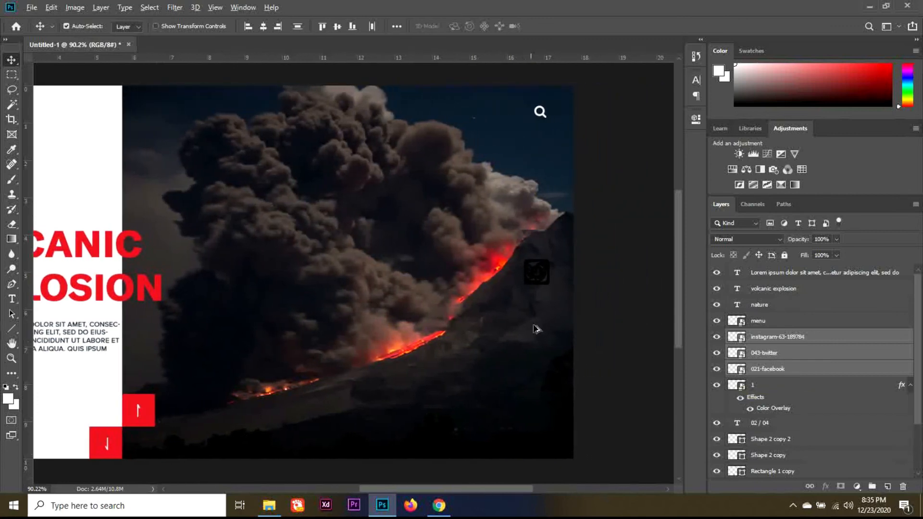
{"action": "scroll", "coordinate": [556, 291], "scroll_direction": "up", "scroll_amount": 2}
{"action": "key", "text": "ctrl+t"}
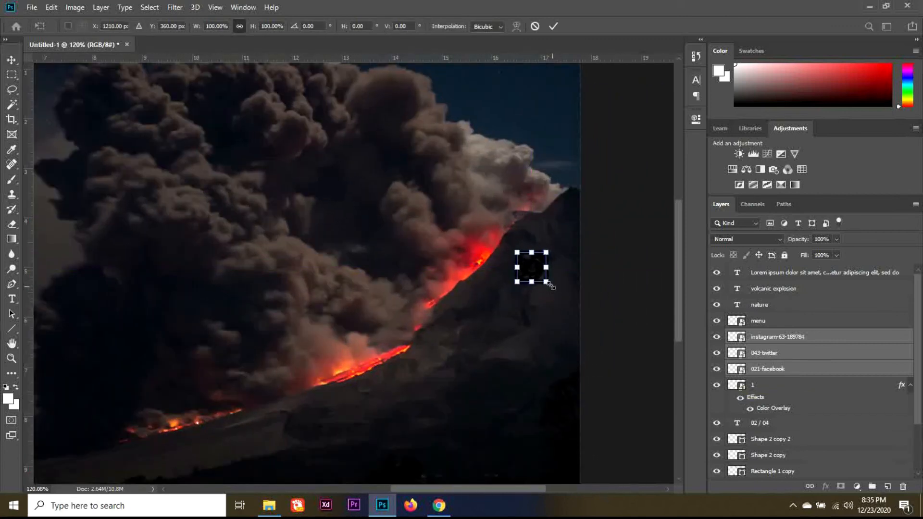
{"action": "key", "text": "Return"}
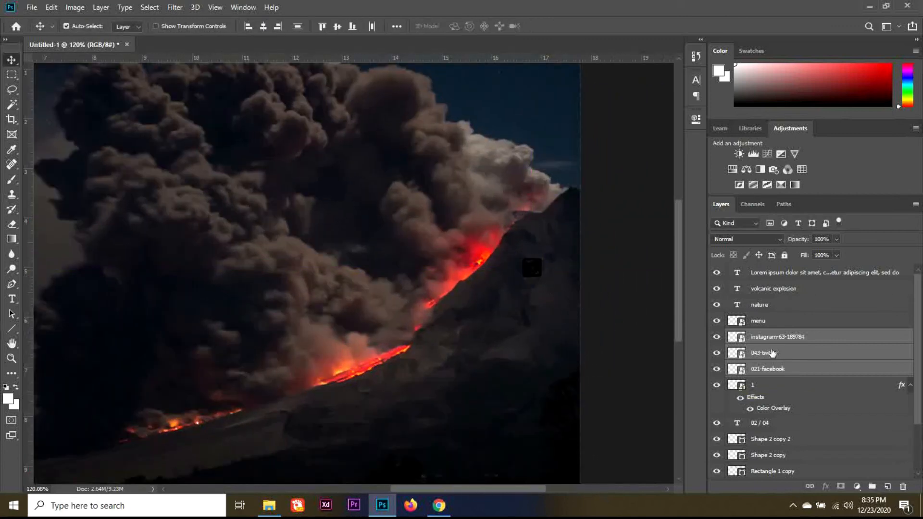
{"action": "left_click", "coordinate": [785, 342]}
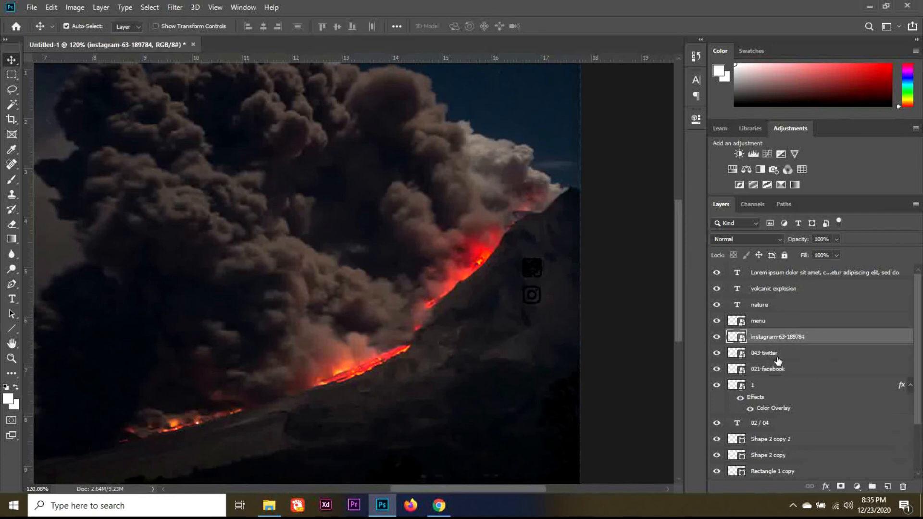
{"action": "left_click", "coordinate": [777, 358]}
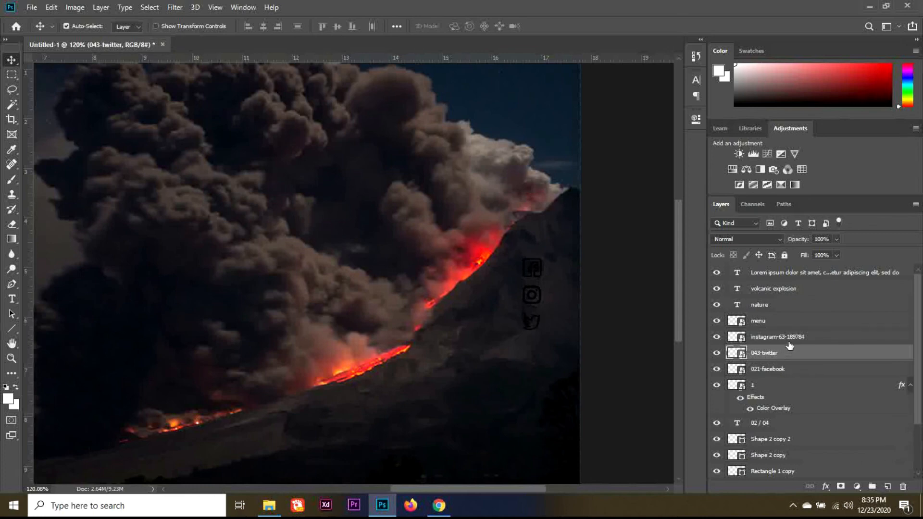
- Copy the white Color Overlay effect onto the Facebook, Instagram and Twitter icon layers
{"action": "left_click_drag", "start_coordinate": [781, 412], "coordinate": [791, 338]}
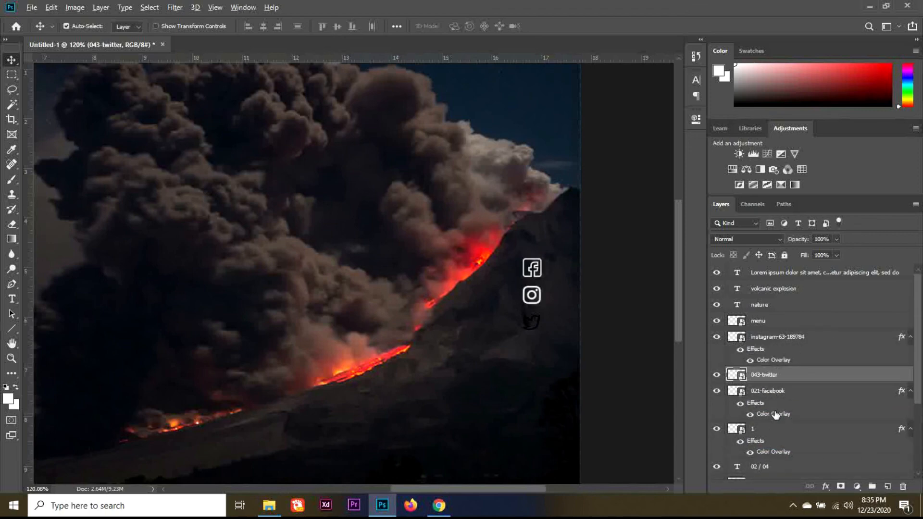
{"action": "left_click_drag", "start_coordinate": [776, 415], "coordinate": [782, 376]}
{"action": "scroll", "coordinate": [554, 359], "scroll_direction": "down", "scroll_amount": 5}
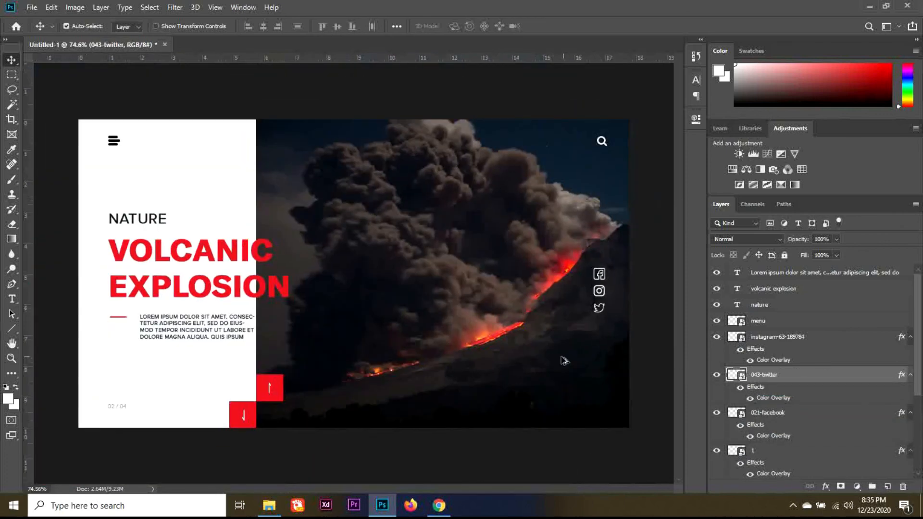
- Scale the stacked social icons to about 73.87% and move them to the photo's lower-right corner, below the search icon
{"action": "left_click", "coordinate": [771, 350]}
{"action": "left_click", "coordinate": [774, 416], "text": "shift"}
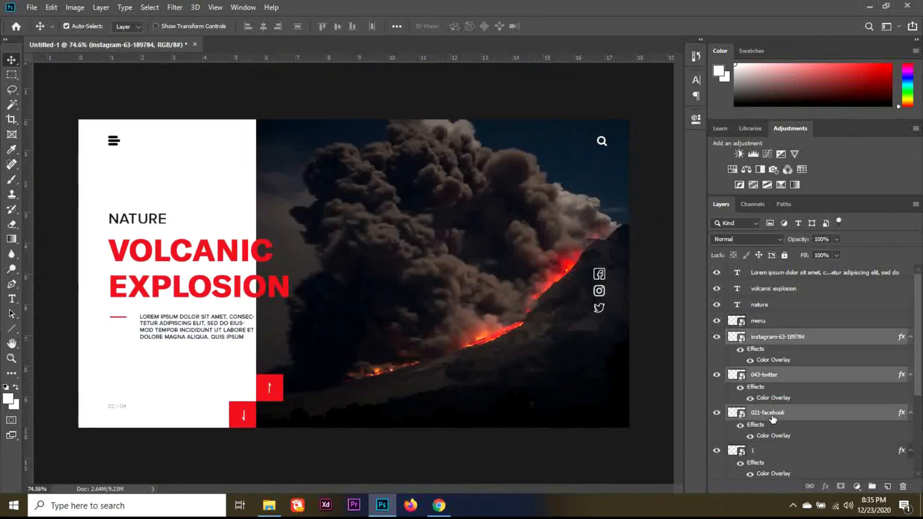
{"action": "key", "text": "ctrl+t"}
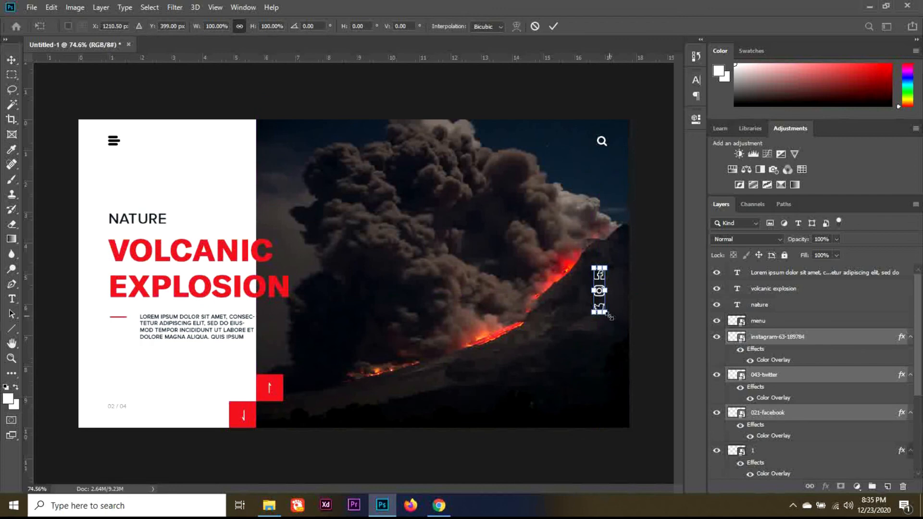
{"action": "left_click_drag", "start_coordinate": [609, 314], "coordinate": [603, 391]}
{"action": "key", "text": "Return"}
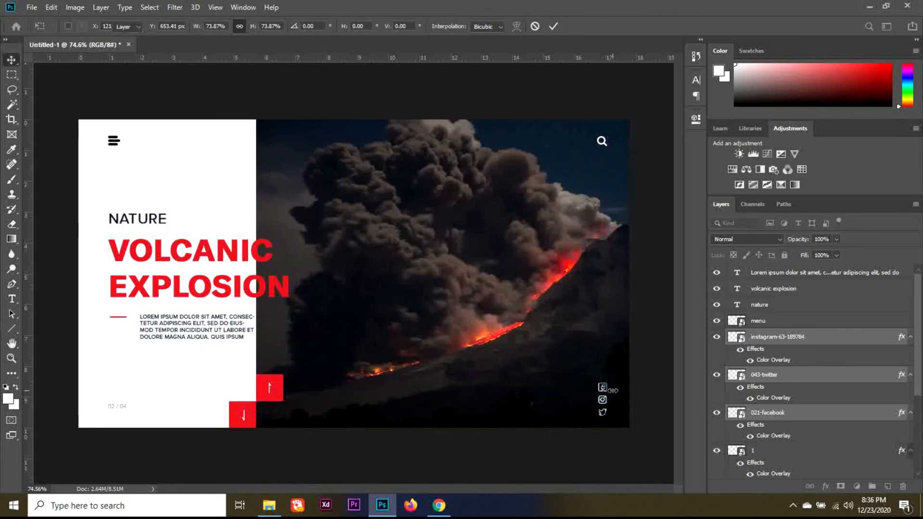
{"action": "key", "text": "ctrl+minus"}
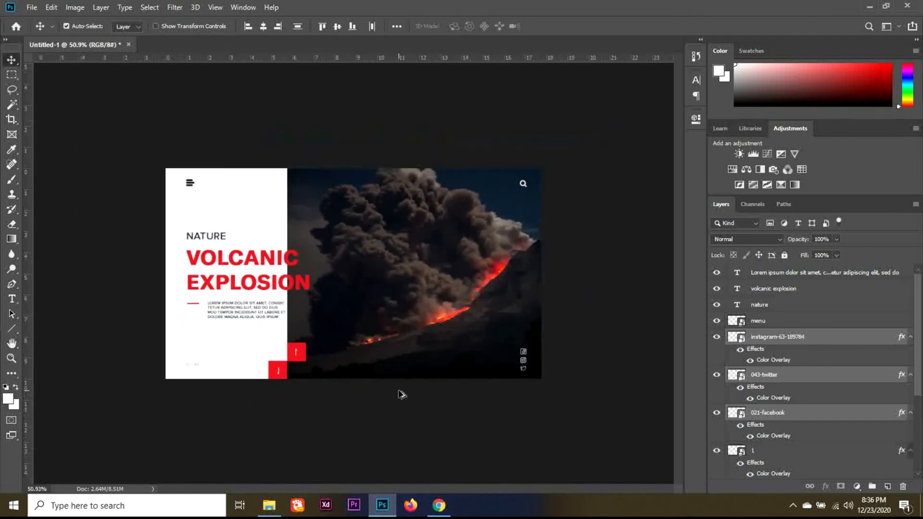
{"action": "scroll", "coordinate": [399, 391], "scroll_direction": "up", "scroll_amount": 3}
{"action": "scroll", "coordinate": [399, 391], "scroll_direction": "down", "scroll_amount": 3}
{"action": "scroll", "coordinate": [399, 391], "scroll_direction": "up", "scroll_amount": 2}
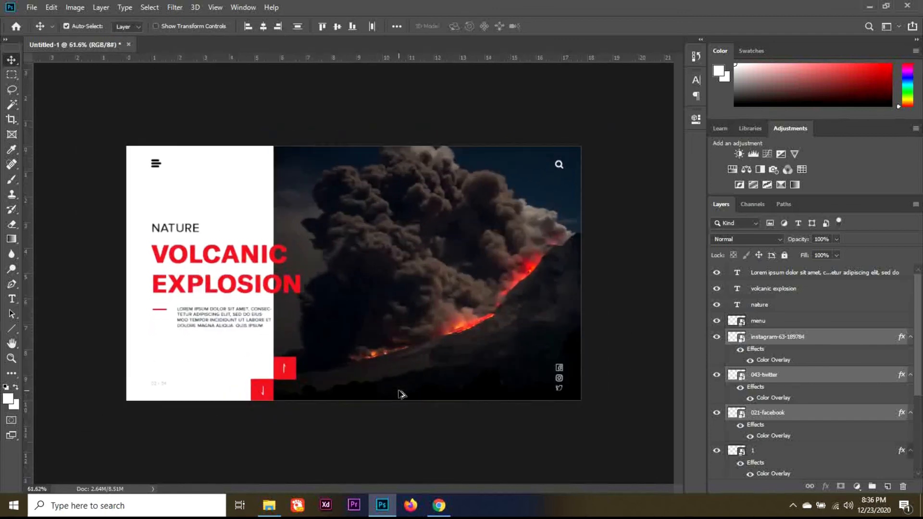
{"action": "key", "text": "ctrl"}
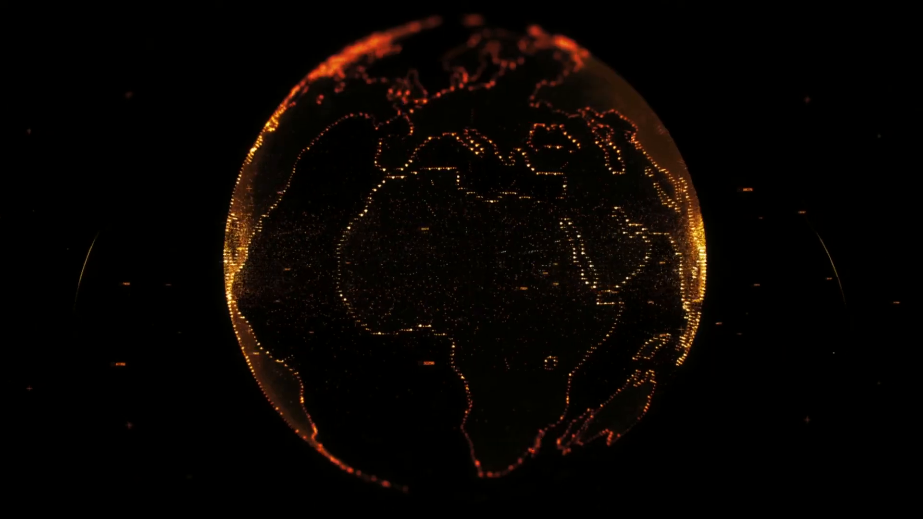